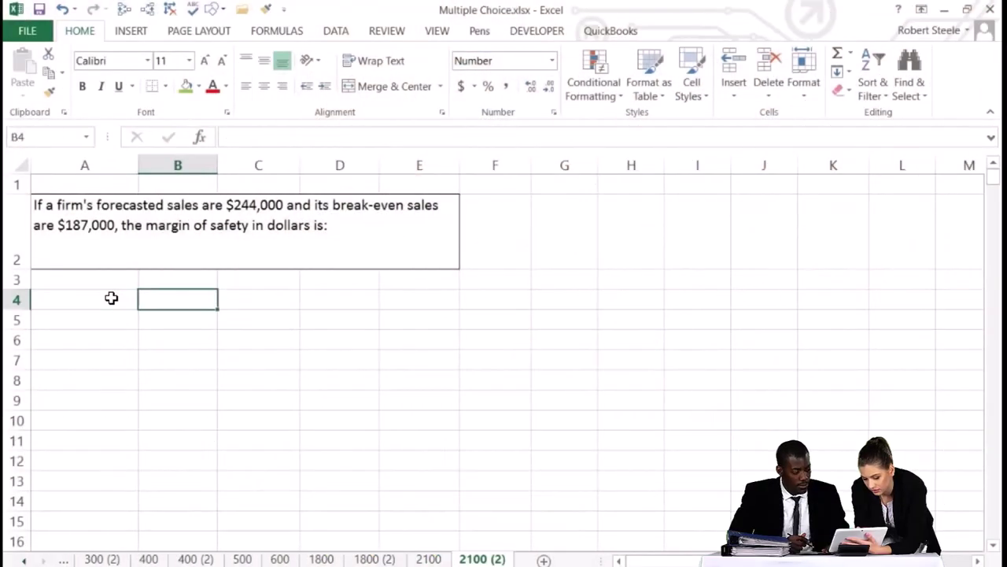
# Enter the forecasted sales of 244,000 in B3 and the break-even sales of 187,000 in B4
pyautogui.write('2')
pyautogui.press('Return')
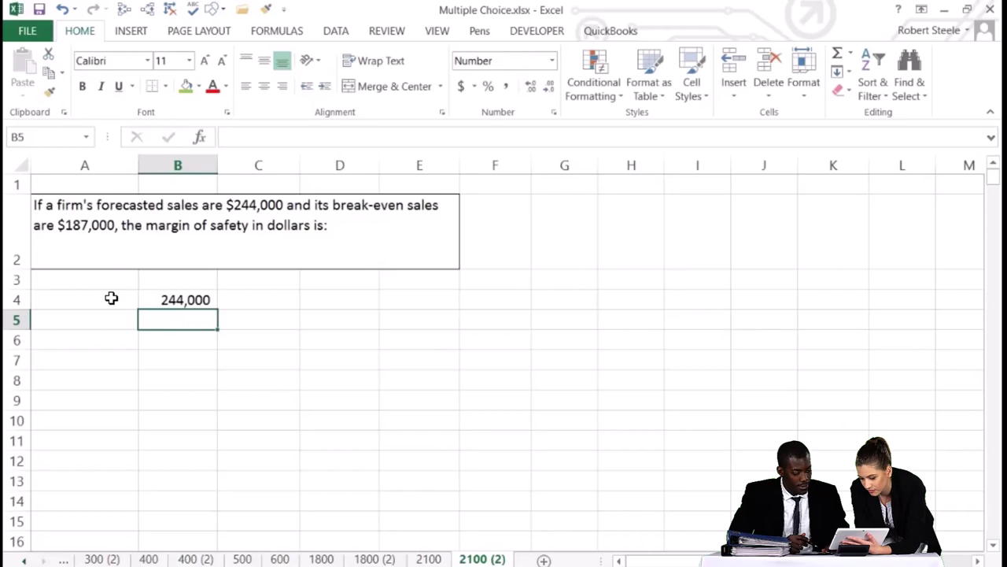
pyautogui.press('Up')
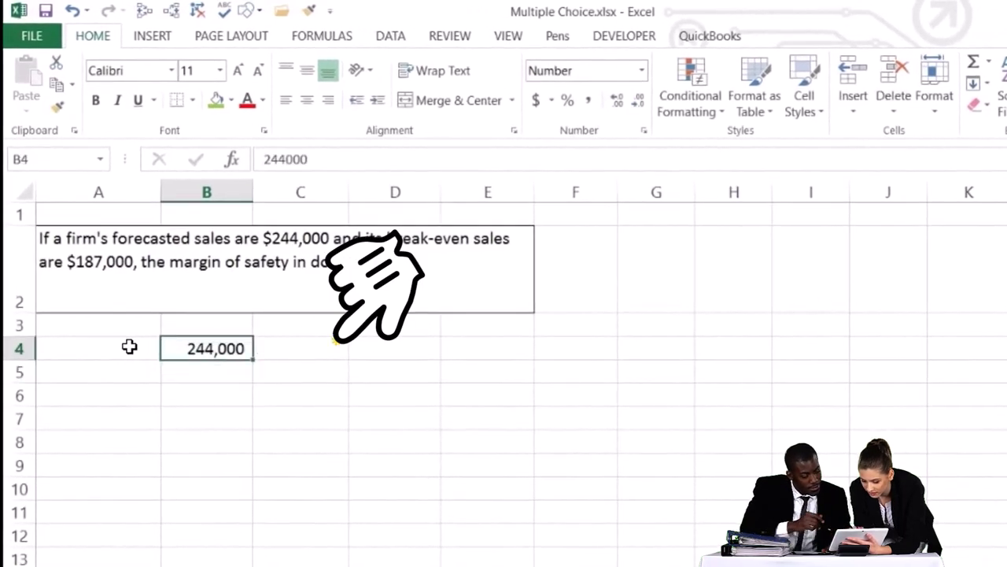
pyautogui.write('18')
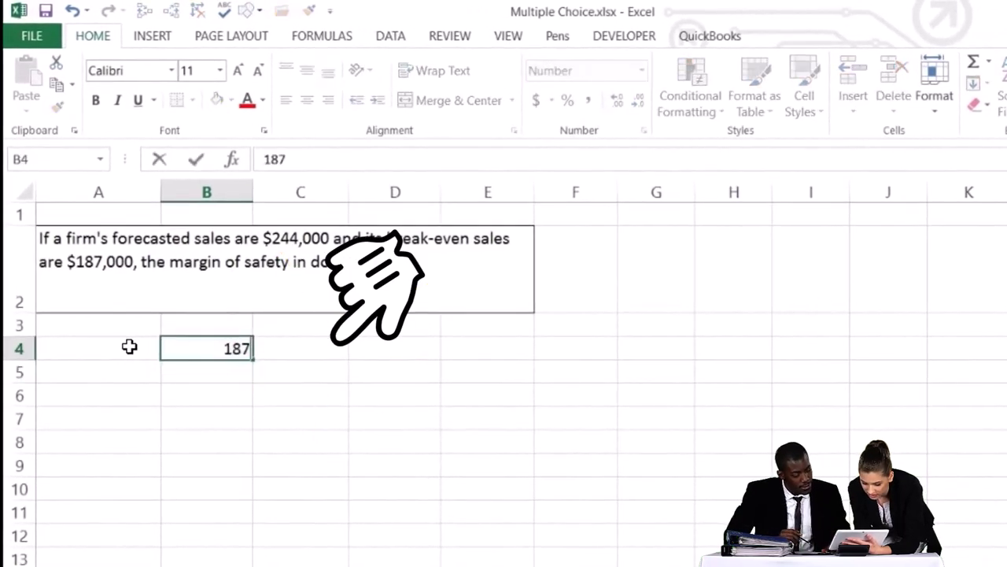
pyautogui.press('Return')
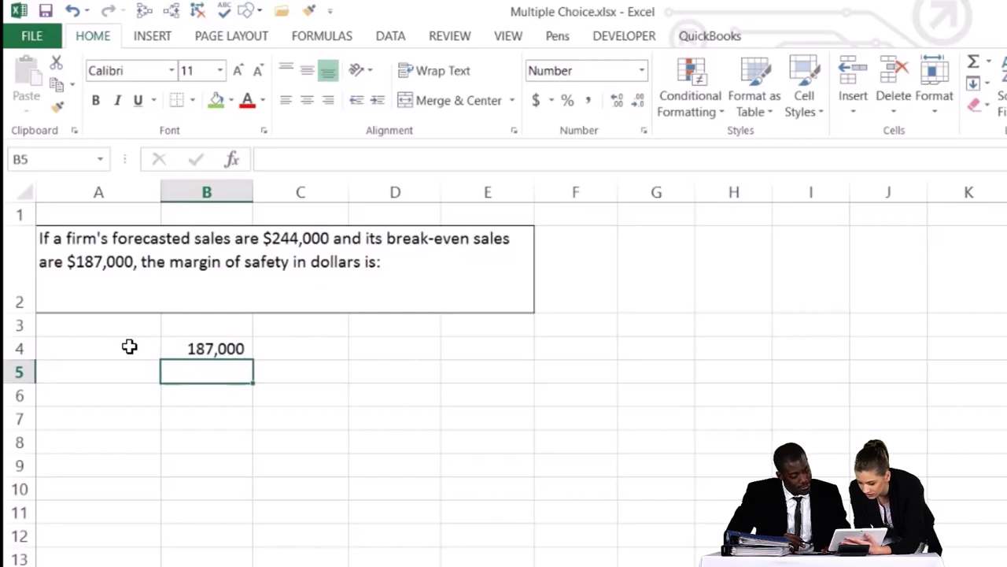
pyautogui.press('Up')
pyautogui.press('Up')
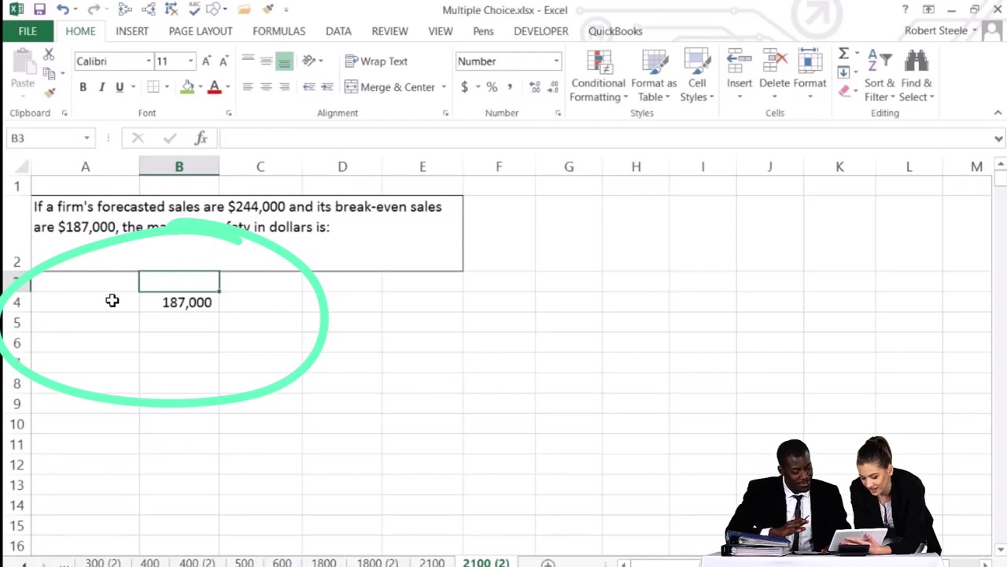
pyautogui.write('24400')
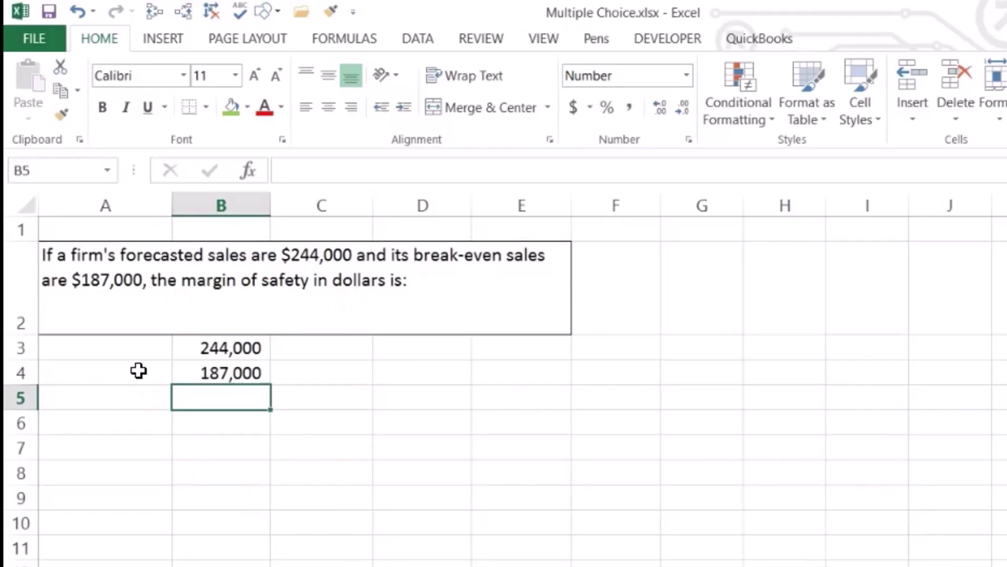
# Calculate the margin of safety in B5 with the formula =B3-B4
pyautogui.write('=')
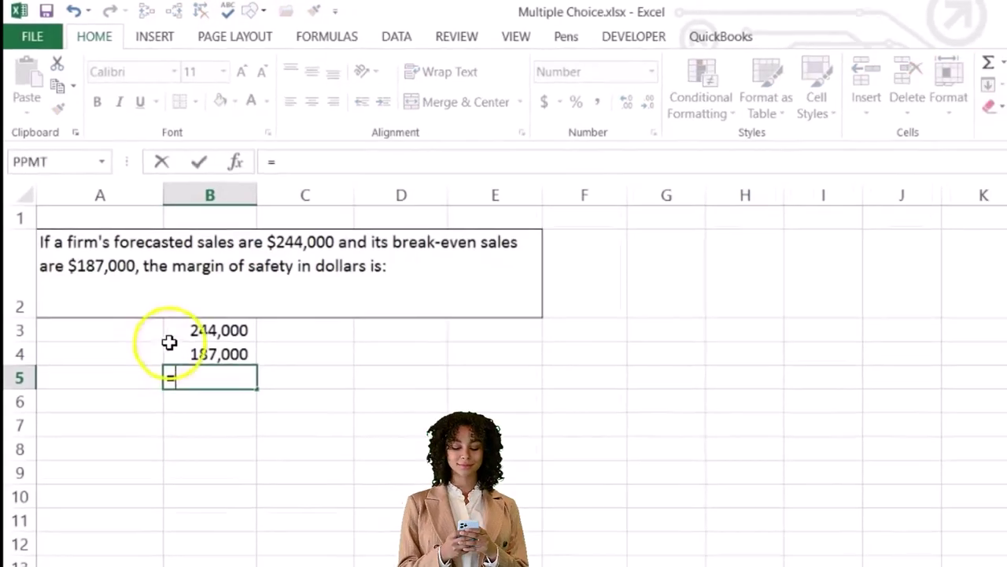
pyautogui.click(184, 333)
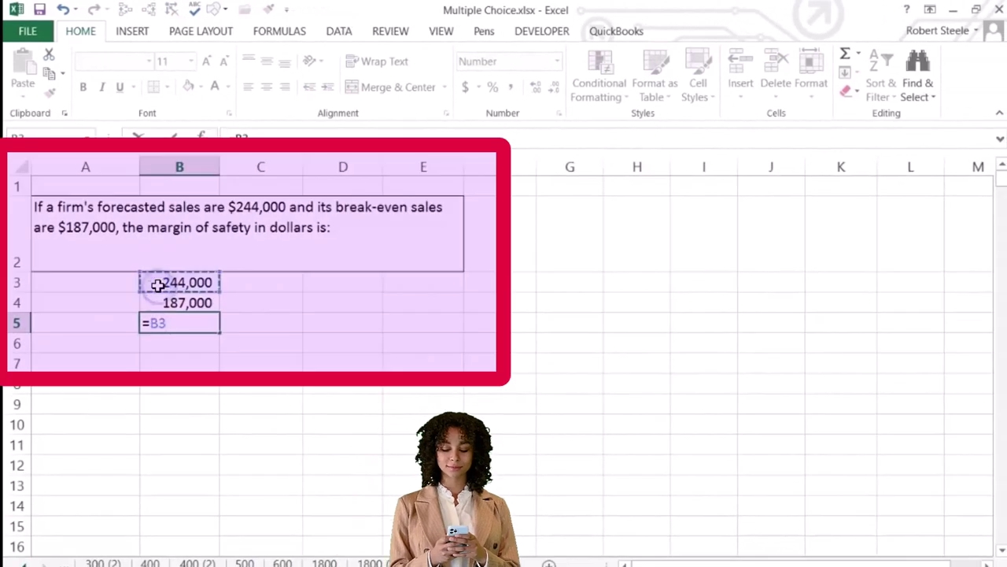
pyautogui.write('-')
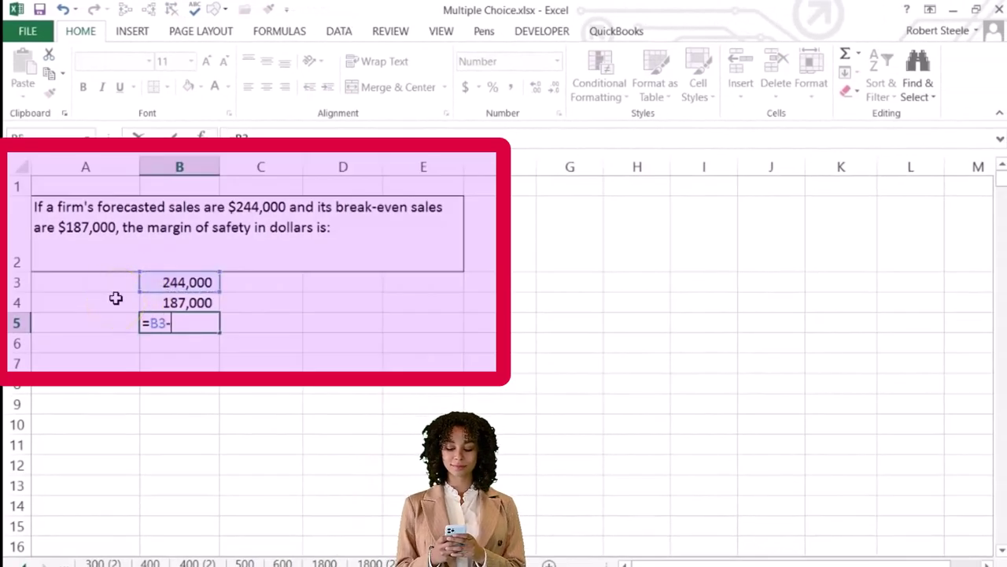
pyautogui.click(144, 301)
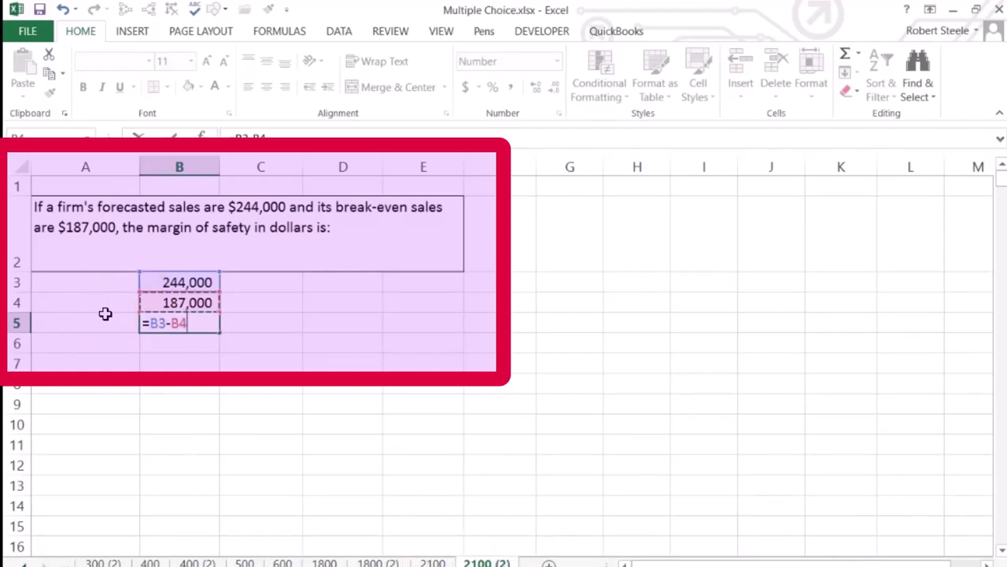
pyautogui.press('Return')
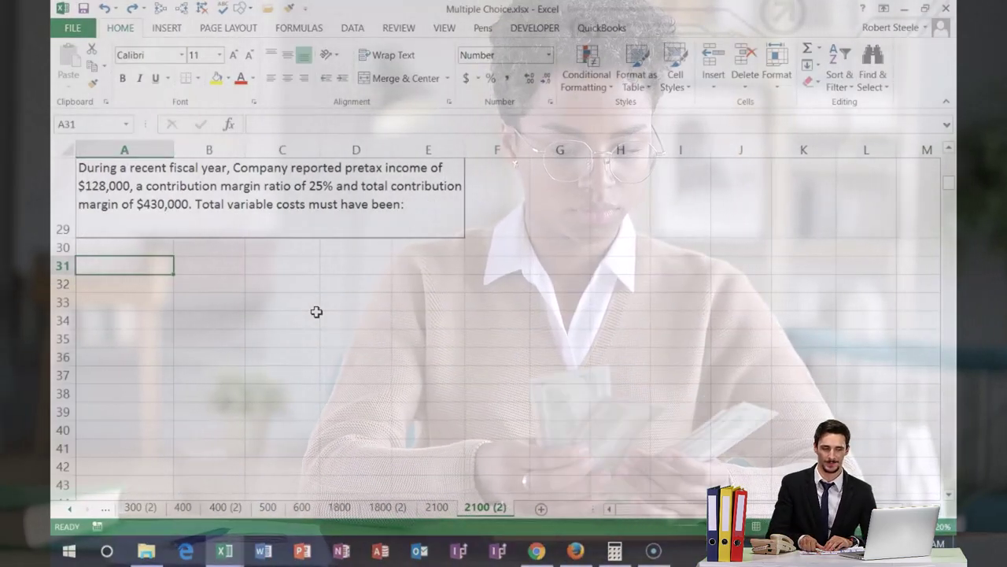
# Enter the row labels Sales, Variable costs and Contribution margin in A31 to A33
pyautogui.write('Sale')
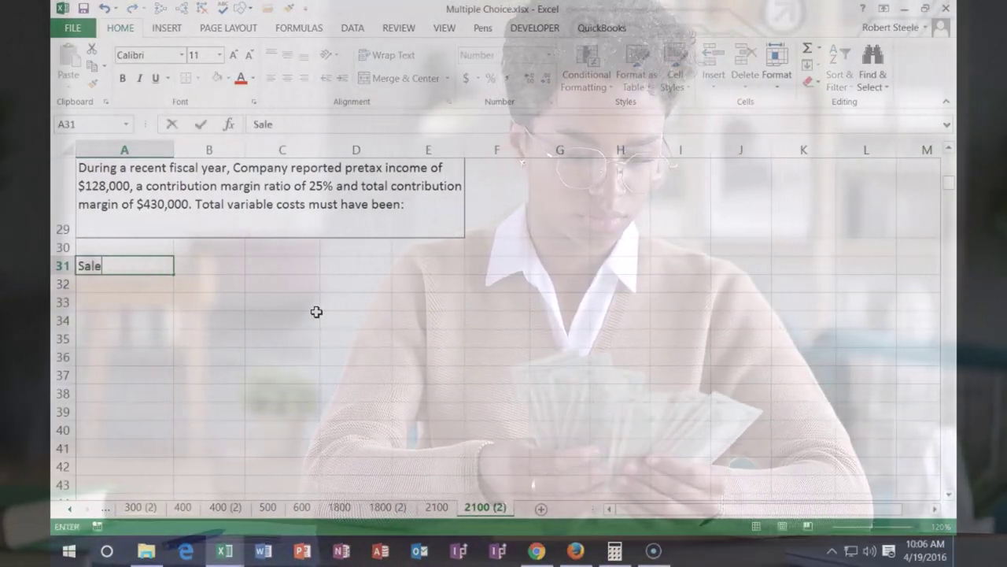
pyautogui.write('s')
pyautogui.hotkey('ctrl', 'Return')
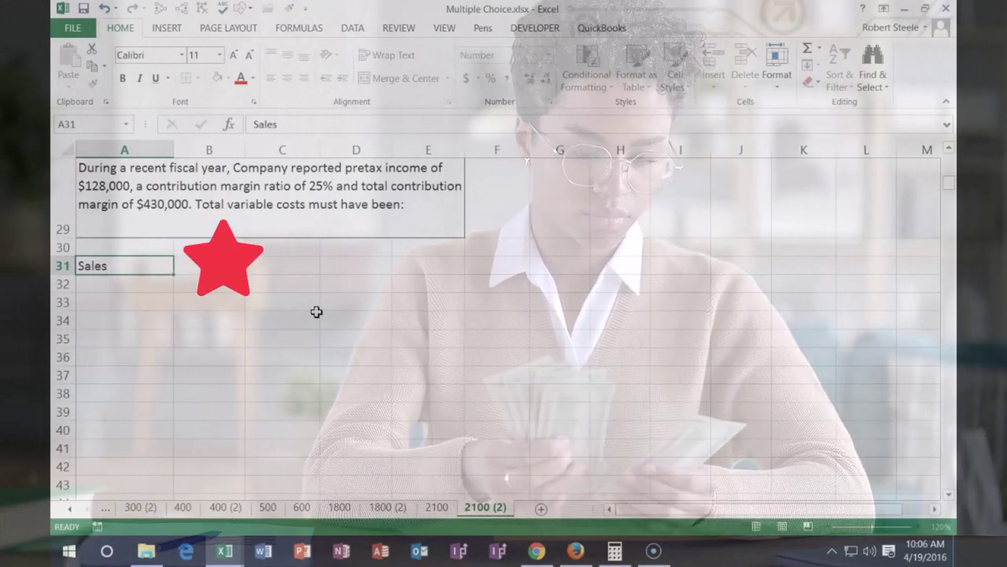
pyautogui.press('Return')
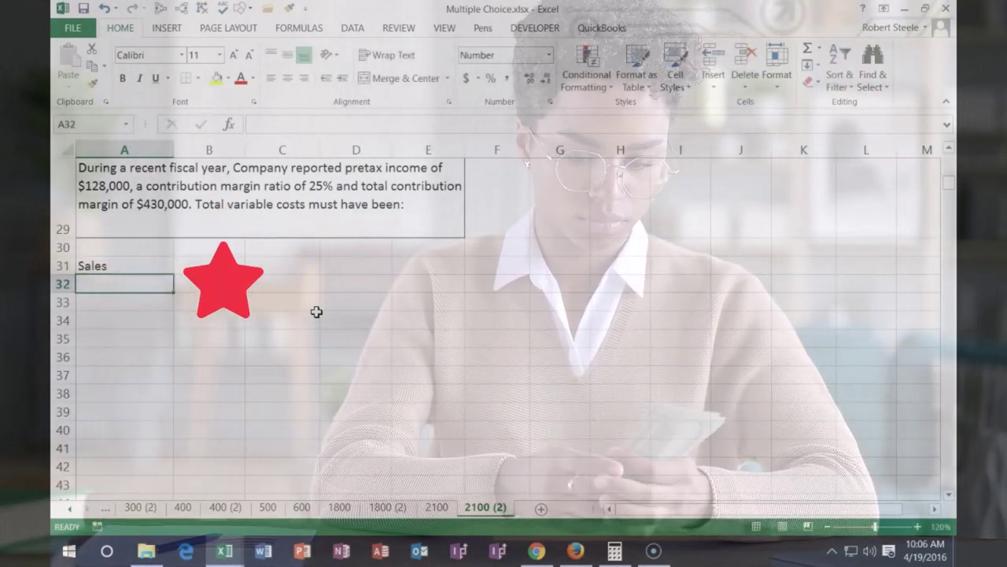
pyautogui.write('Variable c')
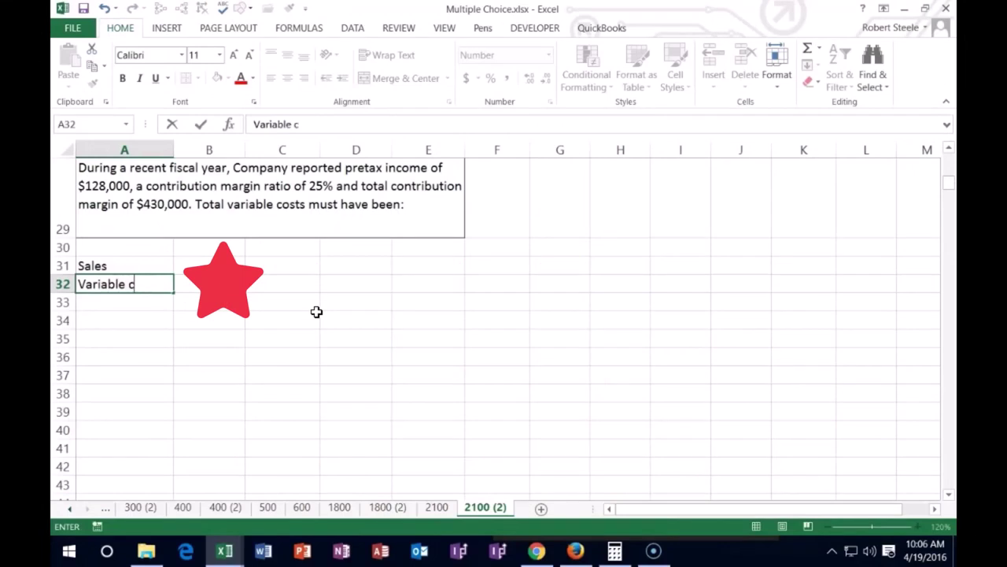
pyautogui.write('osts')
pyautogui.press('Return')
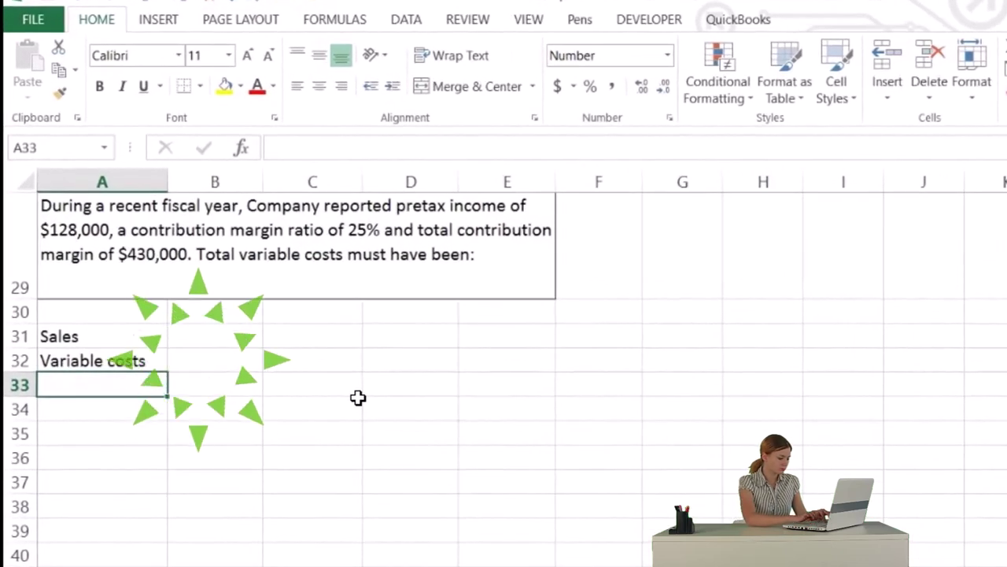
pyautogui.write('Contribution margin')
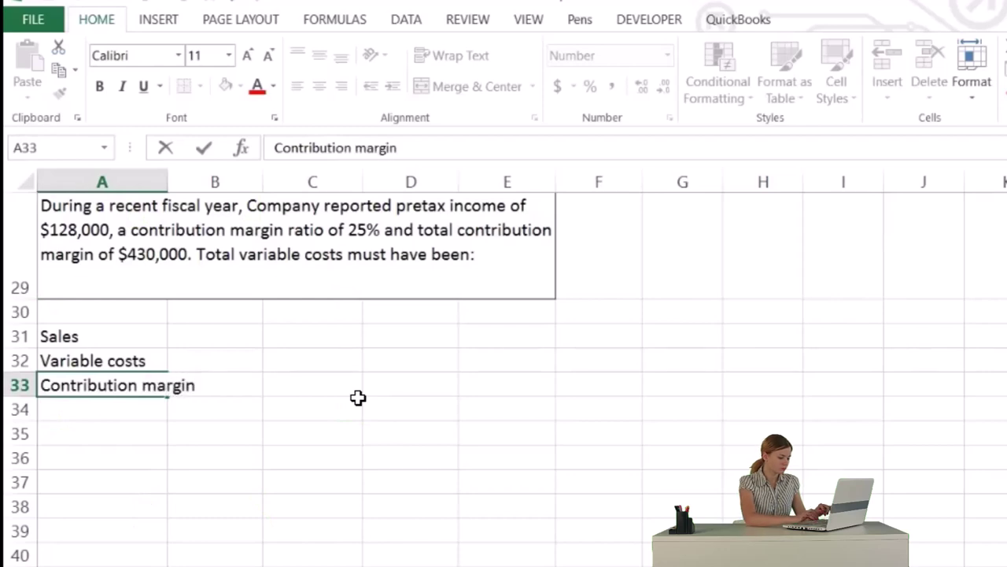
# Enter the contribution margin of 430,000 in C33 and add a bottom border to C32
pyautogui.click(356, 396)
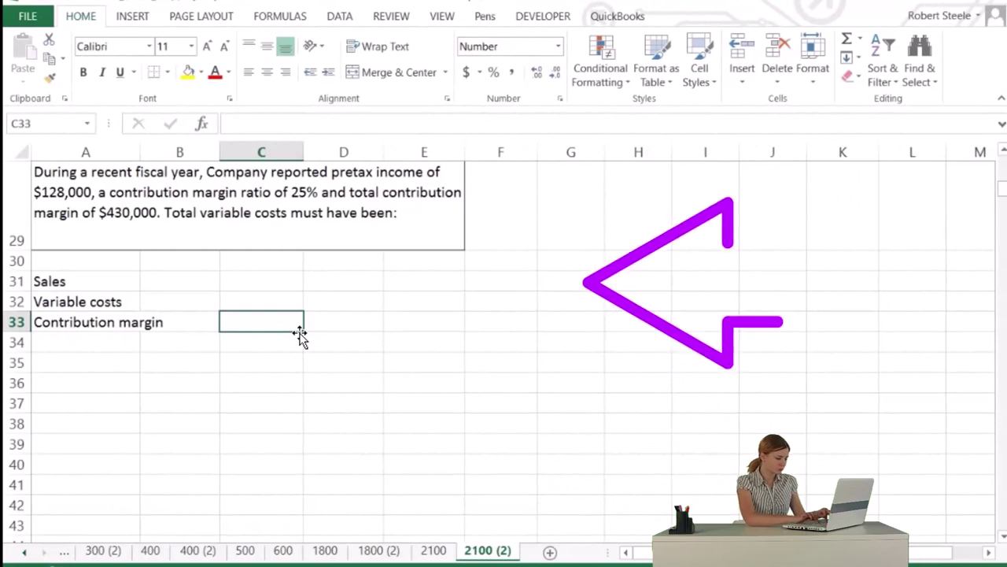
pyautogui.write('430,00')
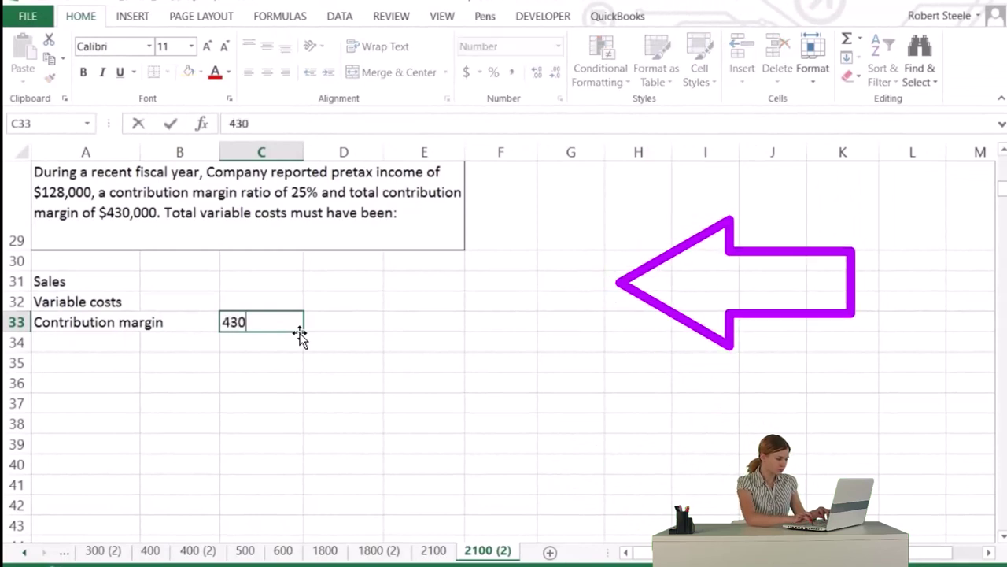
pyautogui.press('Return')
pyautogui.press('Up')
pyautogui.press('Up')
pyautogui.press('Right')
pyautogui.press('Right')
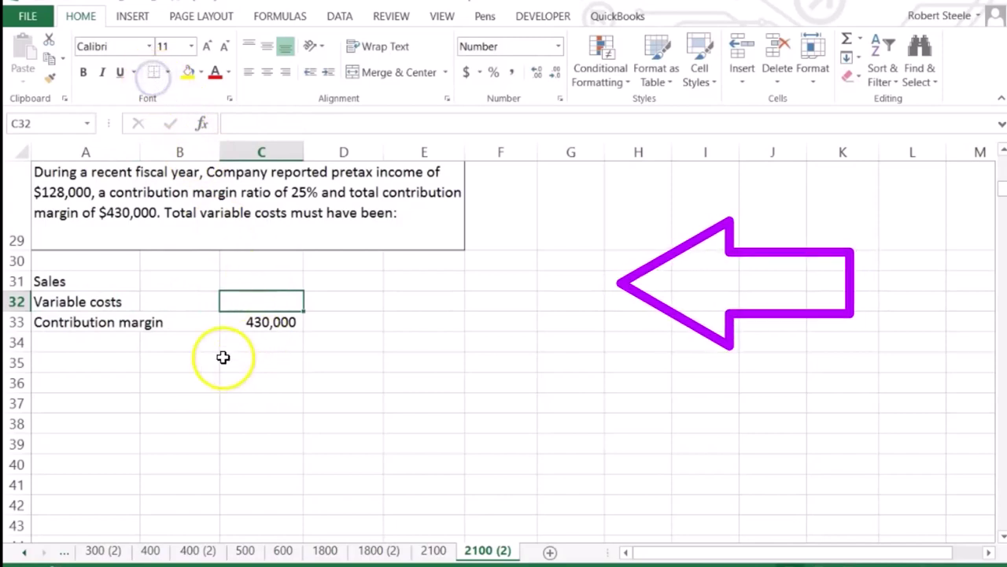
pyautogui.click(135, 344)
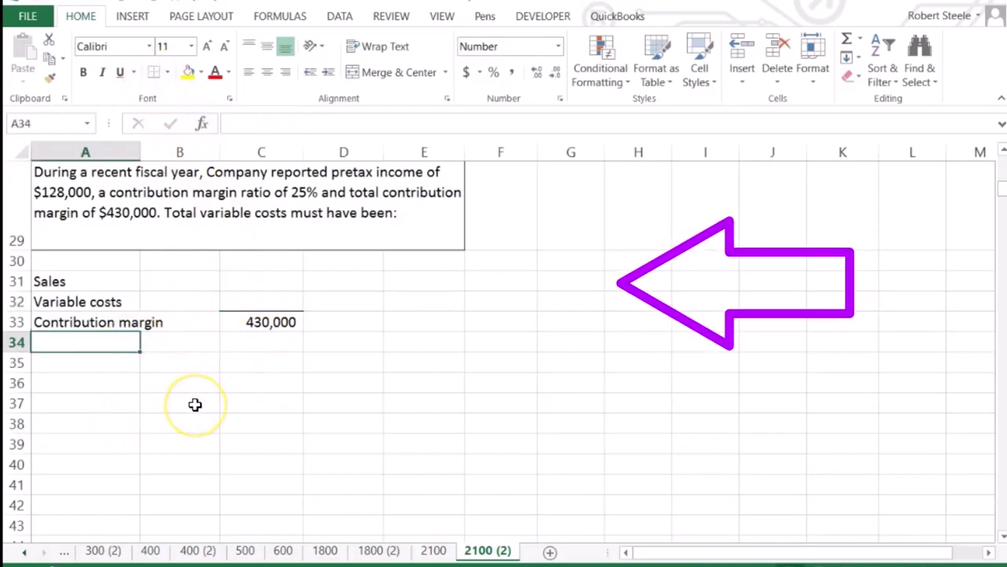
# Enter the contribution margin ratio of 0.25 in D33 and format it as a percentage
pyautogui.click(335, 325)
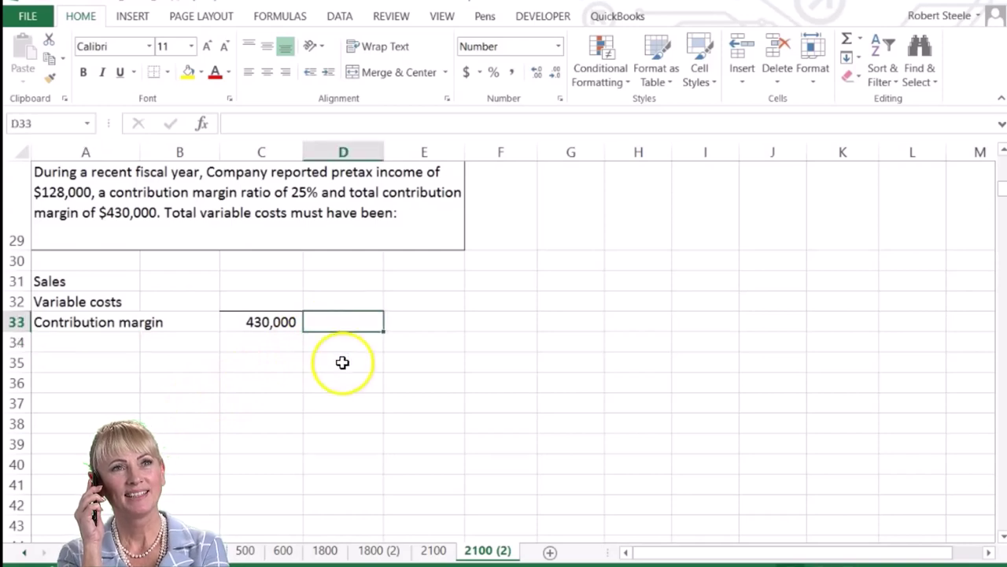
pyautogui.write('.2')
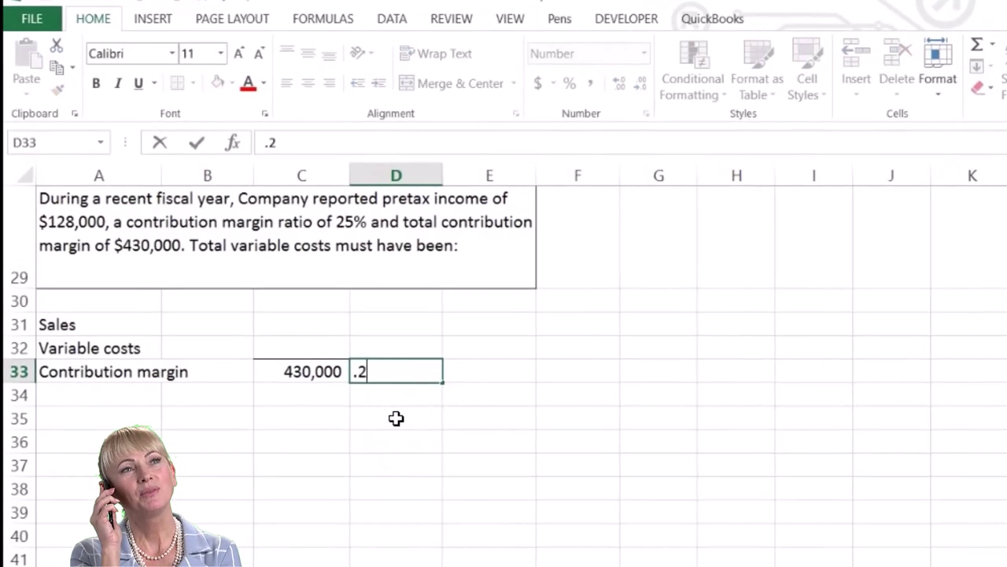
pyautogui.write('5')
pyautogui.press('Return')
pyautogui.press('Up')
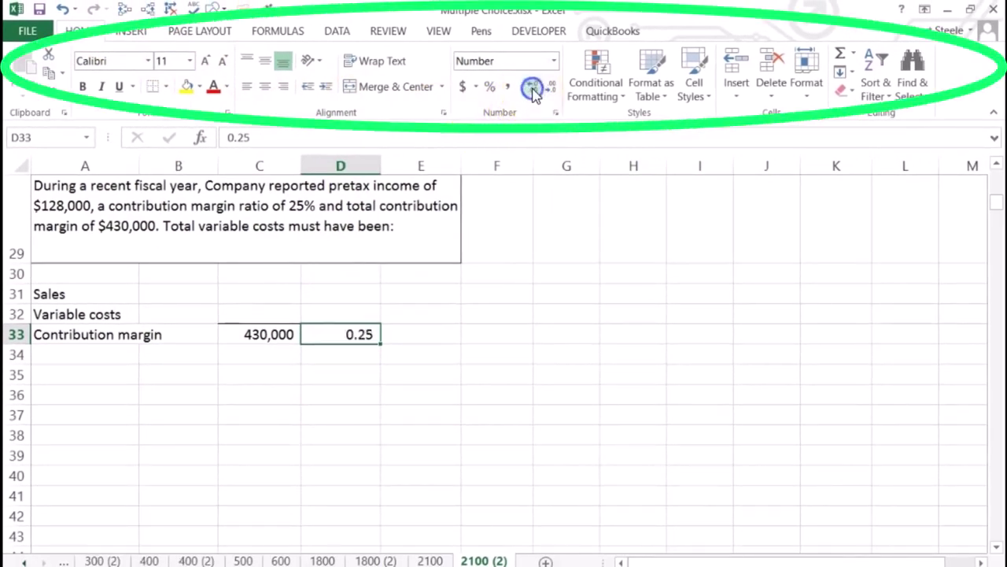
pyautogui.click(489, 89)
pyautogui.click(402, 393)
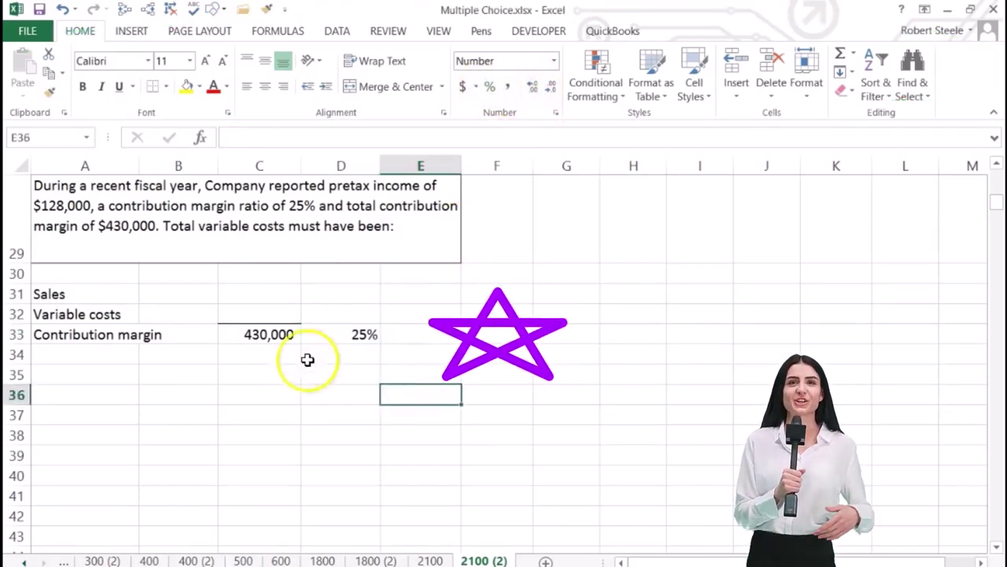
# Label A34 as FC below the contribution margin and add a bottom border to C34
pyautogui.click(249, 309)
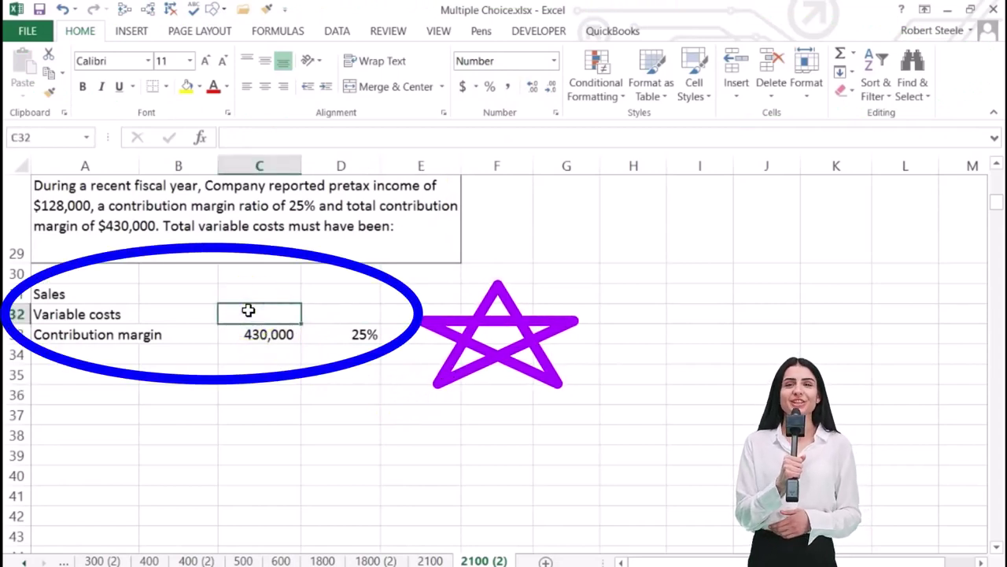
pyautogui.click(98, 352)
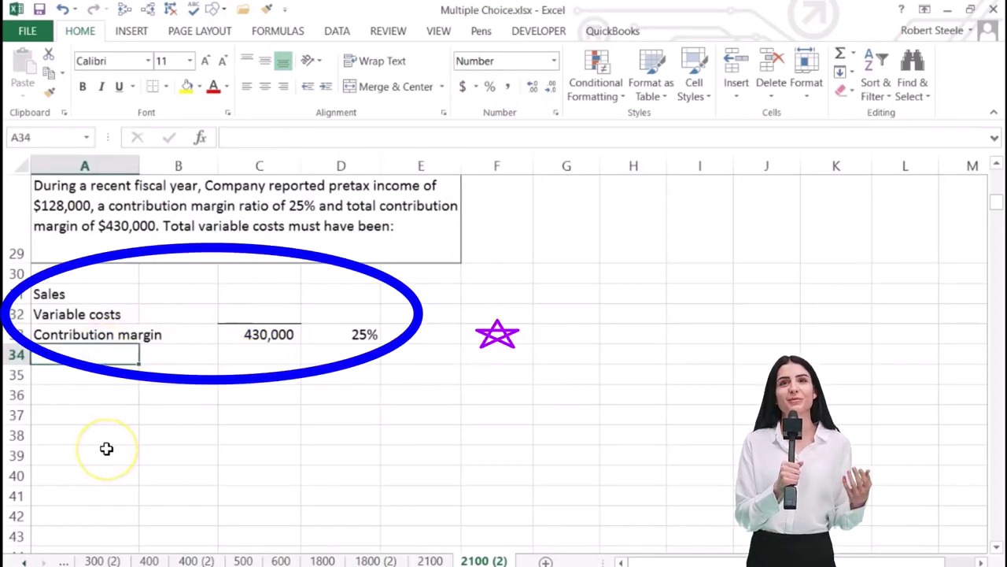
pyautogui.write('FC')
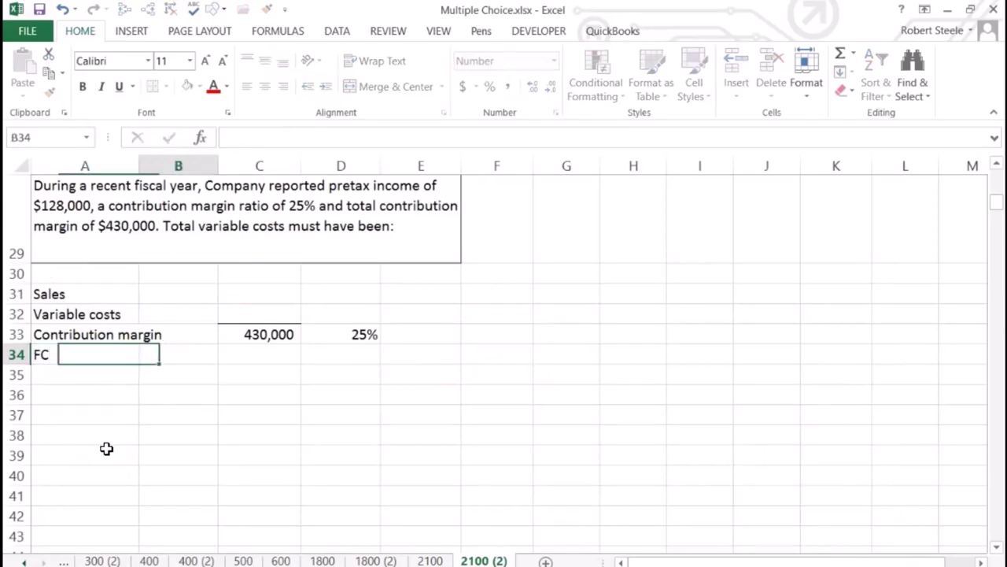
pyautogui.press('Tab')
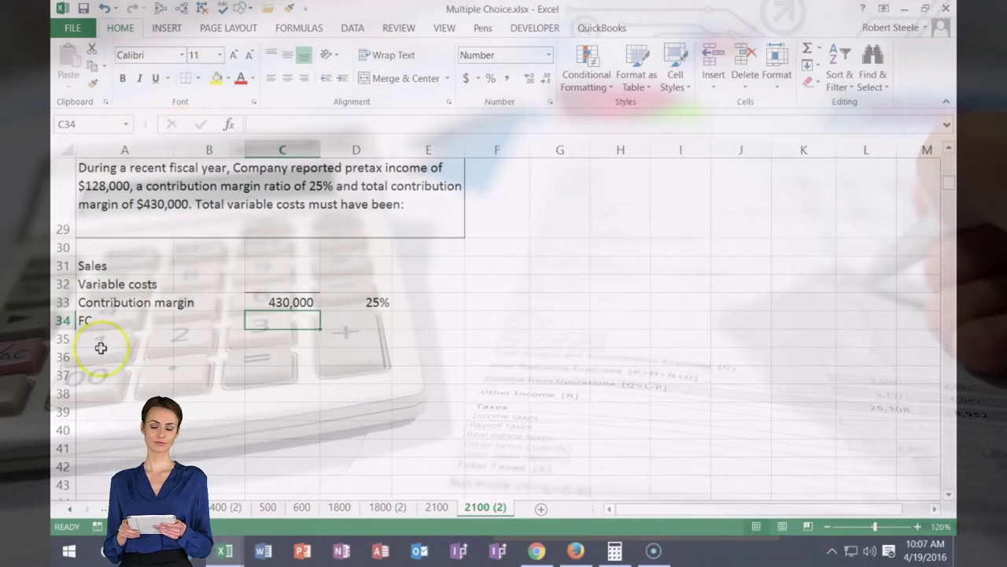
# Add the label Pretax income in A35 and enter 128,000 in C35
pyautogui.click(101, 336)
pyautogui.write('P')
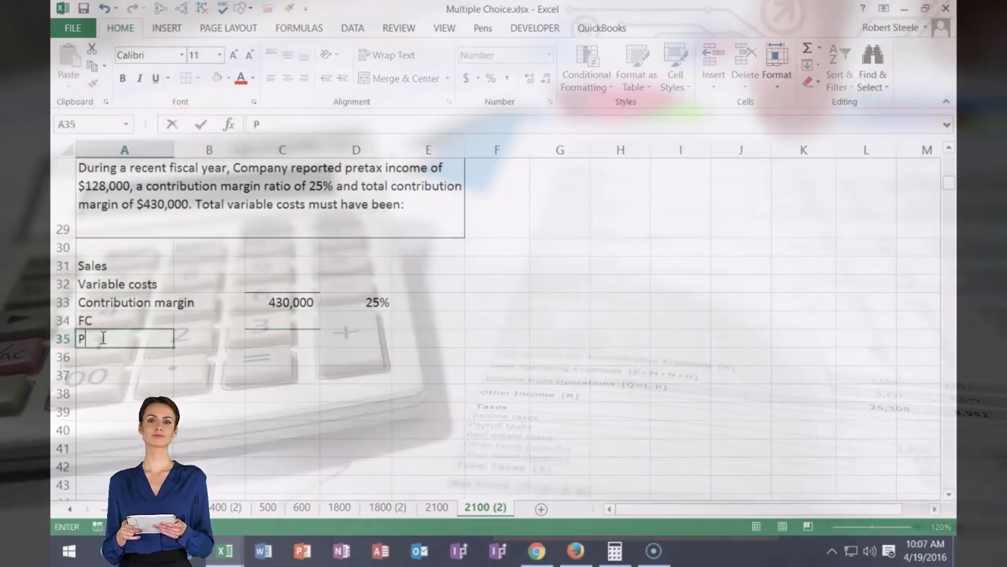
pyautogui.write('retax income')
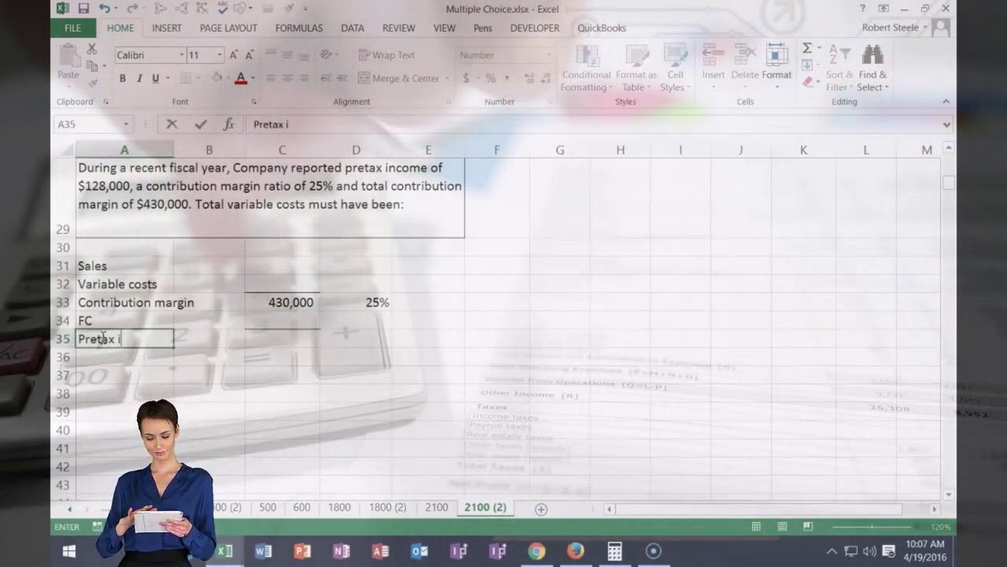
pyautogui.press('Tab')
pyautogui.press('Tab')
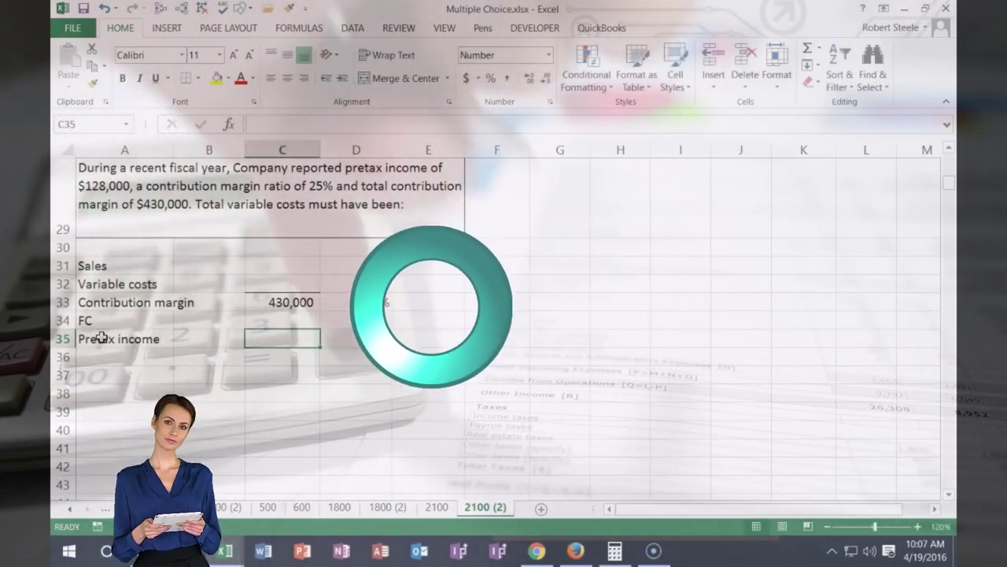
pyautogui.write('128,000')
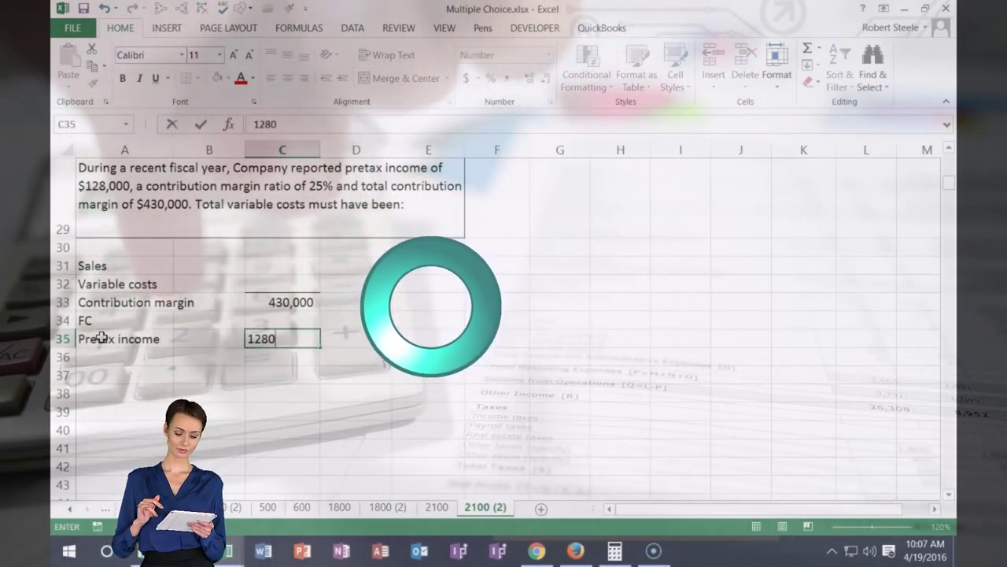
pyautogui.press('Return')
# Fill A31:D33, from the Sales row to the Contribution margin row, with light green
pyautogui.moveTo(119, 265); pyautogui.dragTo(370, 302)
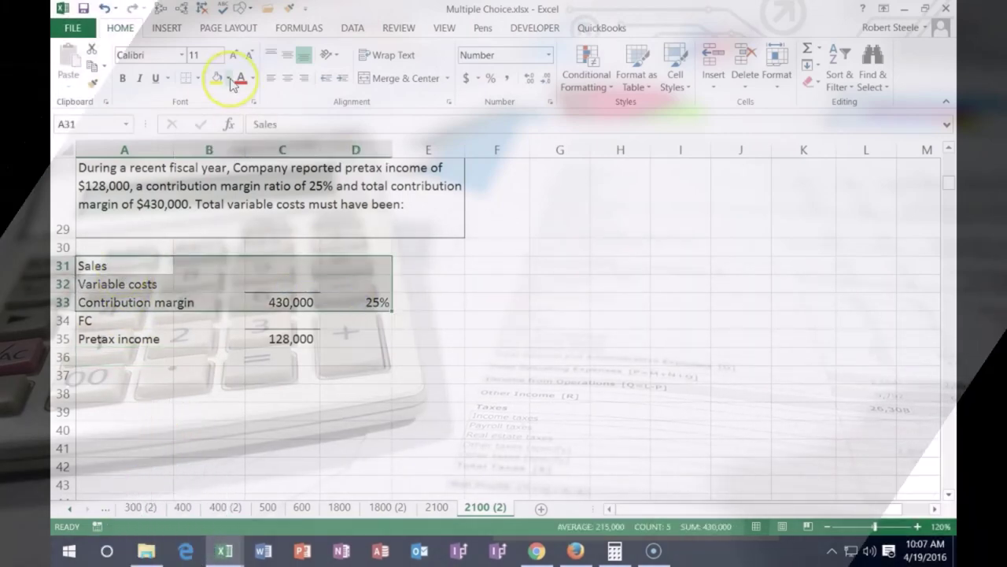
pyautogui.click(229, 78)
pyautogui.click(263, 196)
pyautogui.click(208, 265)
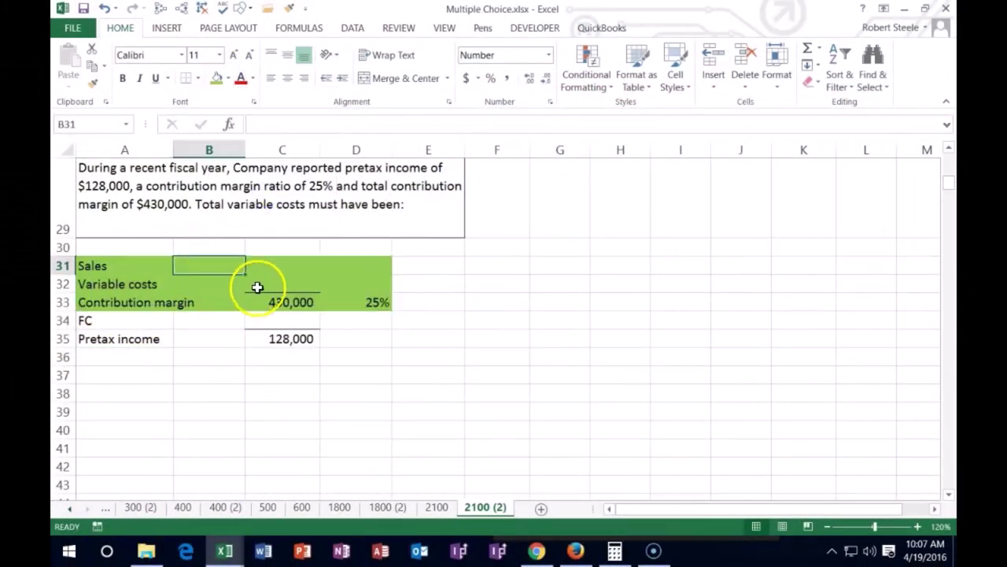
# Fill the variable costs amount cell C32 with yellow
pyautogui.rightClick(259, 288)
pyautogui.click(330, 197)
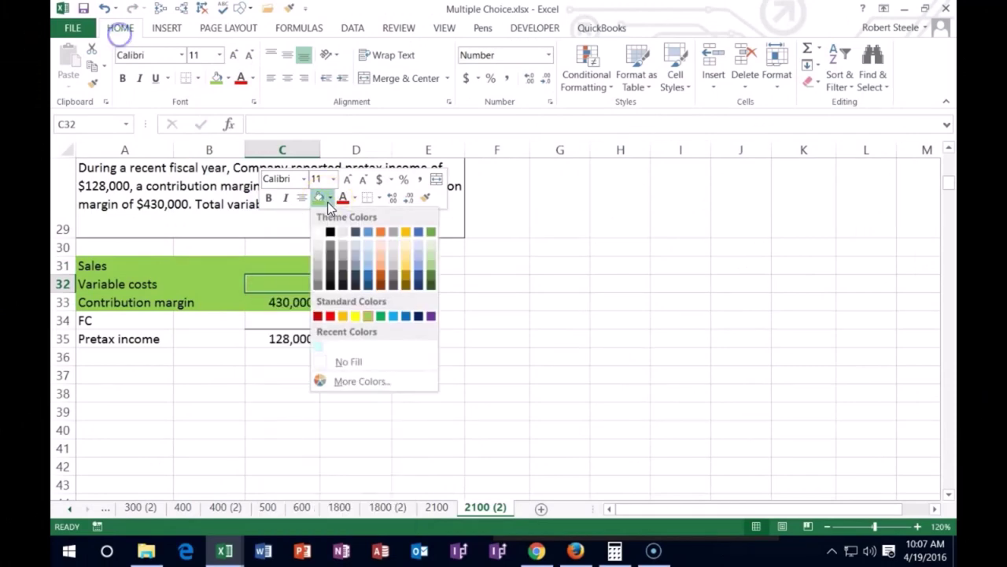
pyautogui.click(352, 319)
pyautogui.click(228, 298)
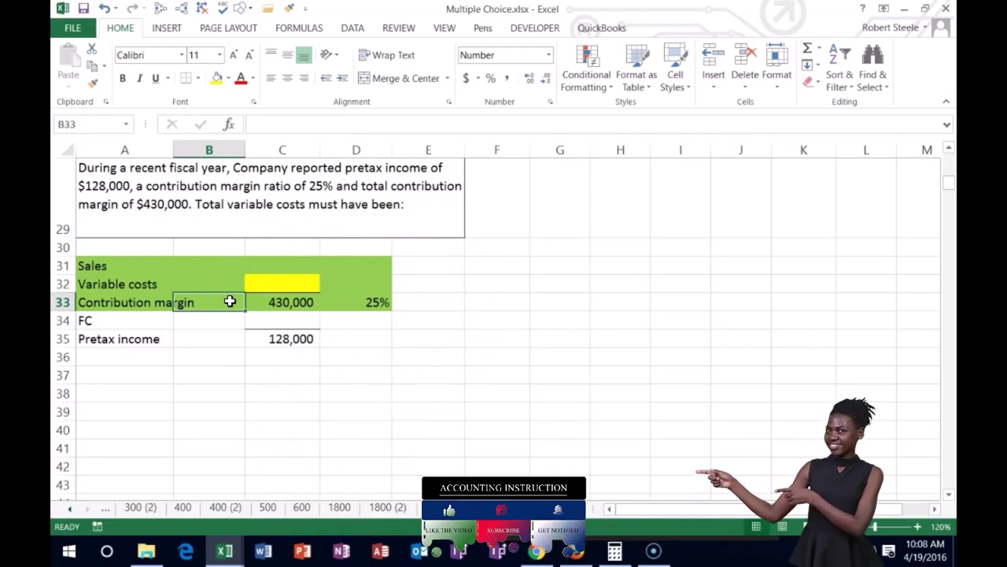
pyautogui.click(278, 269)
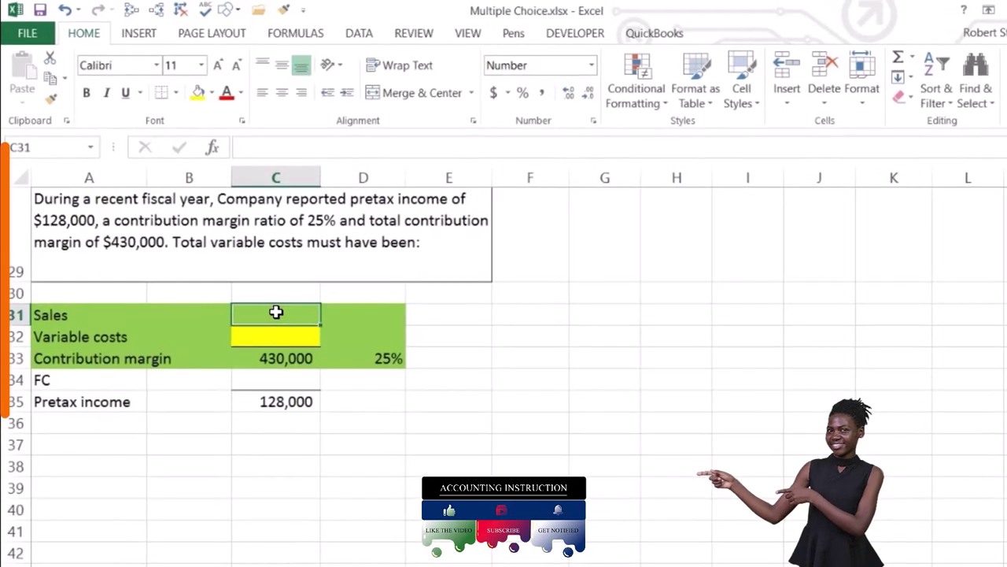
pyautogui.click(271, 333)
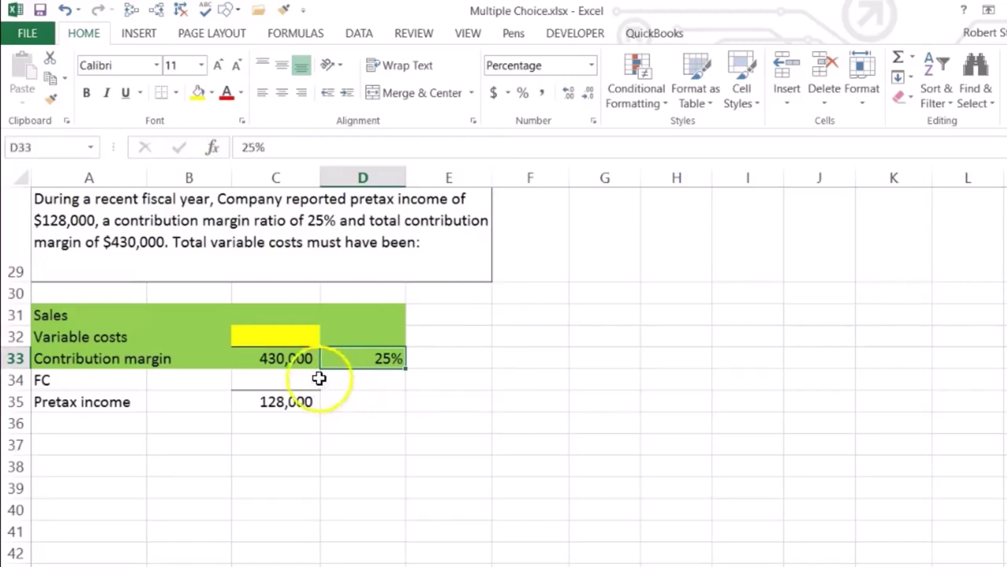
pyautogui.click(294, 360)
pyautogui.click(286, 314)
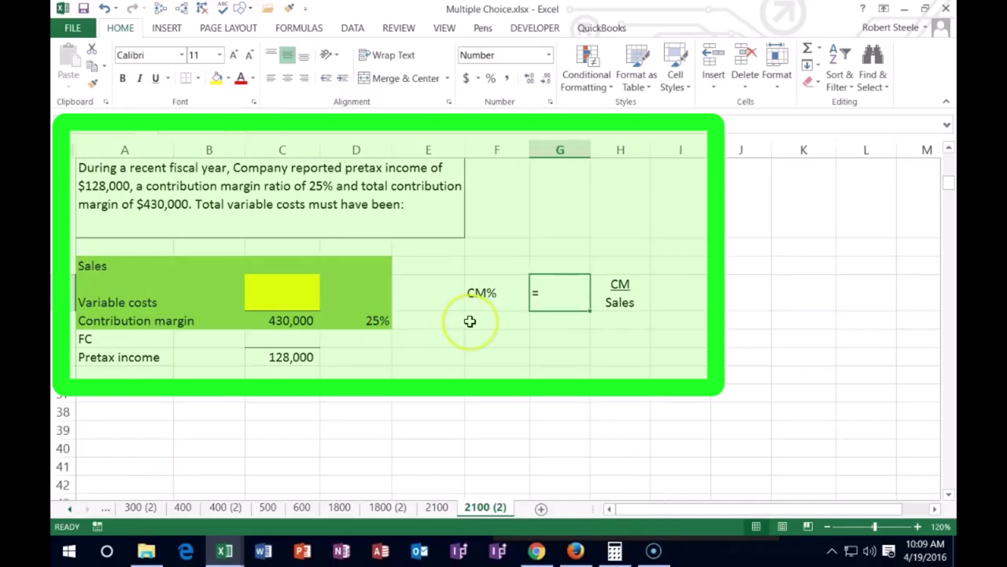
pyautogui.press('Right')
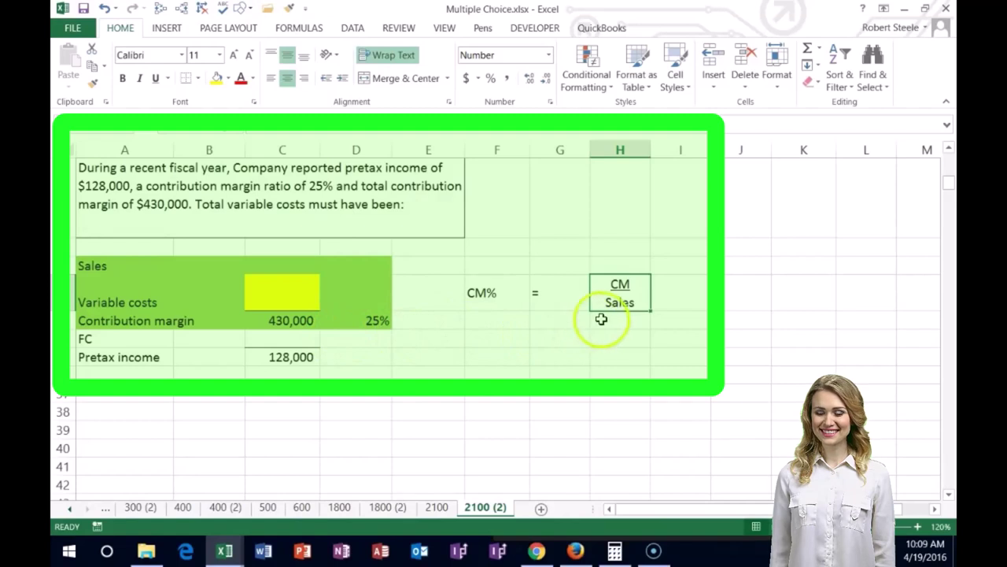
# Enter 0.25 in F34 formatted as a percentage, and place an equals sign in G34
pyautogui.click(499, 338)
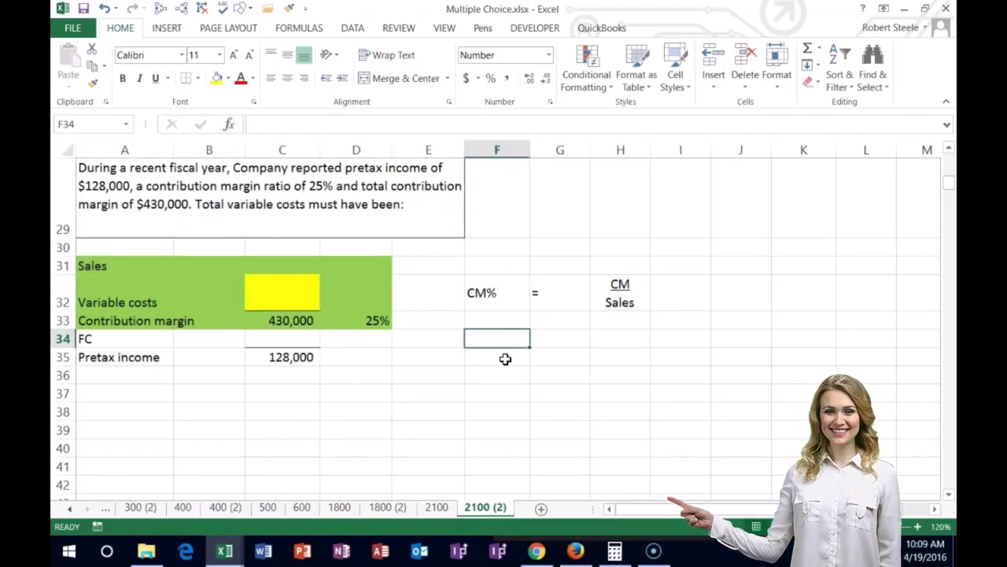
pyautogui.write('.25')
pyautogui.press('Return')
pyautogui.press('Up')
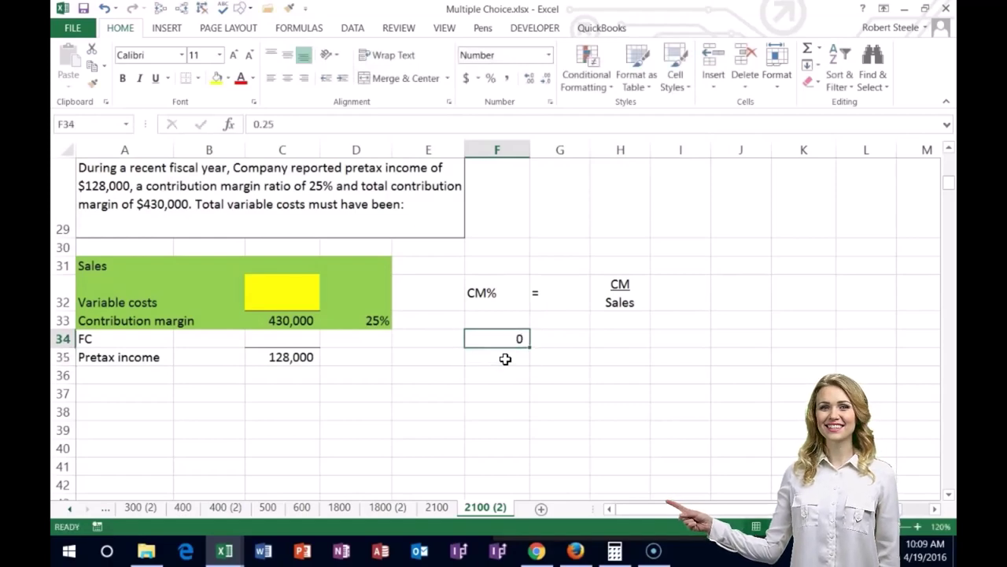
pyautogui.click(492, 83)
pyautogui.press('Right')
pyautogui.write('=')
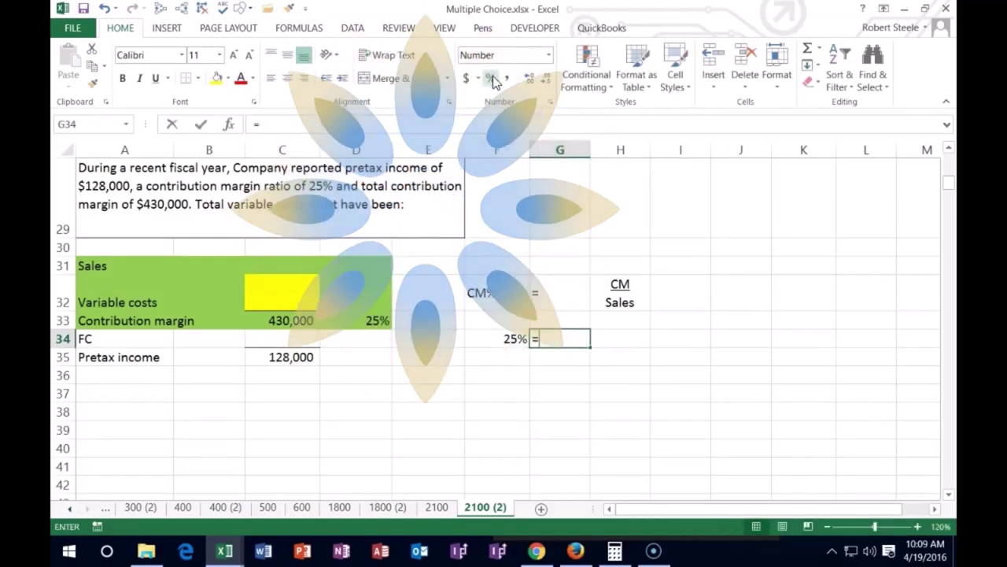
# Enter 430,000 over Sales as a two-line fraction in H34, with 430,000 underlined
pyautogui.press('Right')
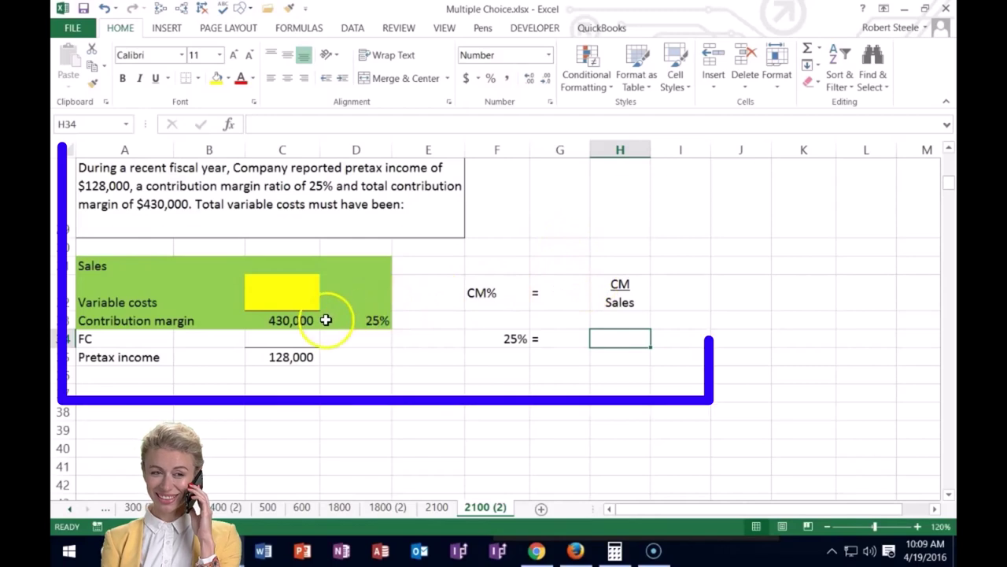
pyautogui.write('430,000')
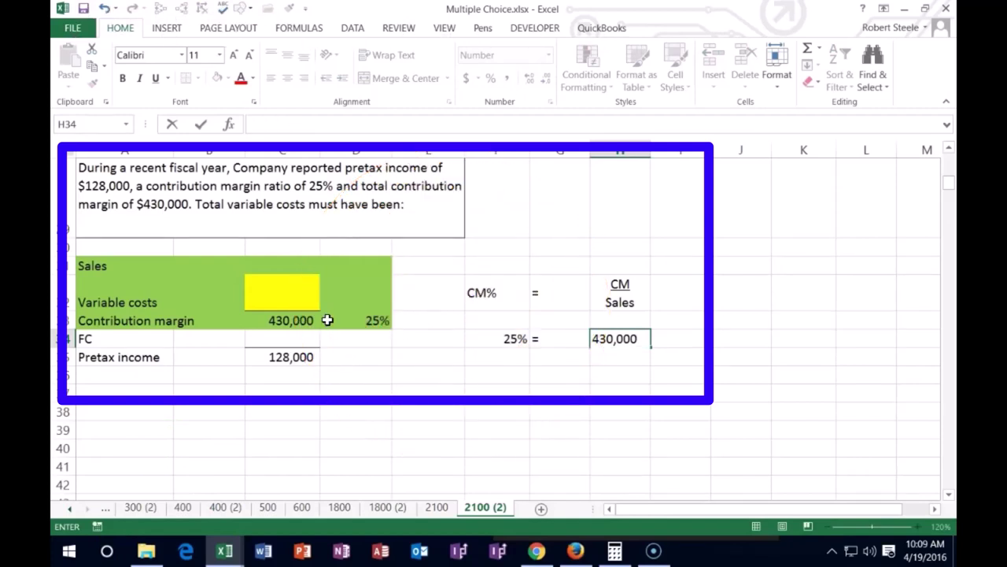
pyautogui.write('Sales')
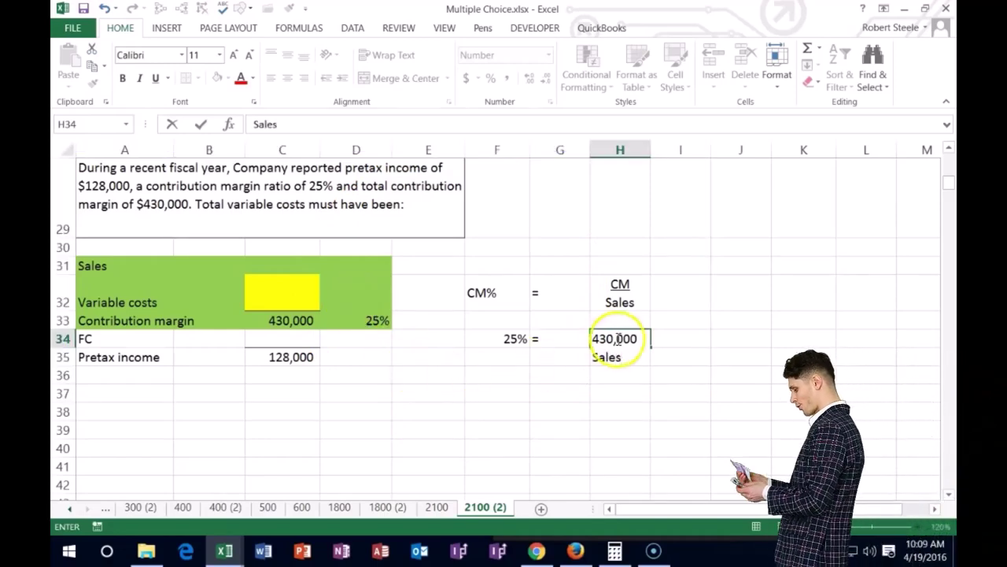
pyautogui.moveTo(646, 338); pyautogui.dragTo(567, 337)
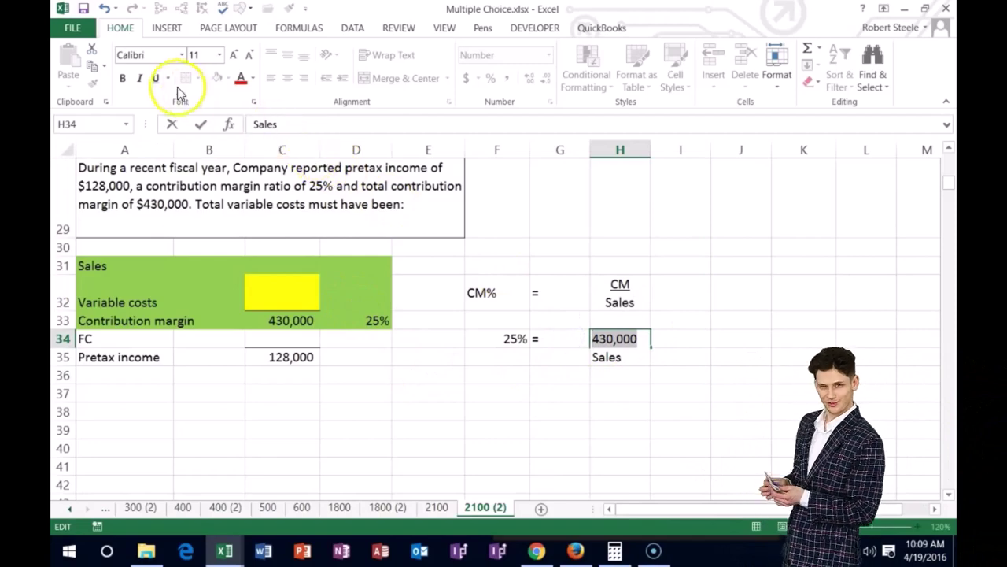
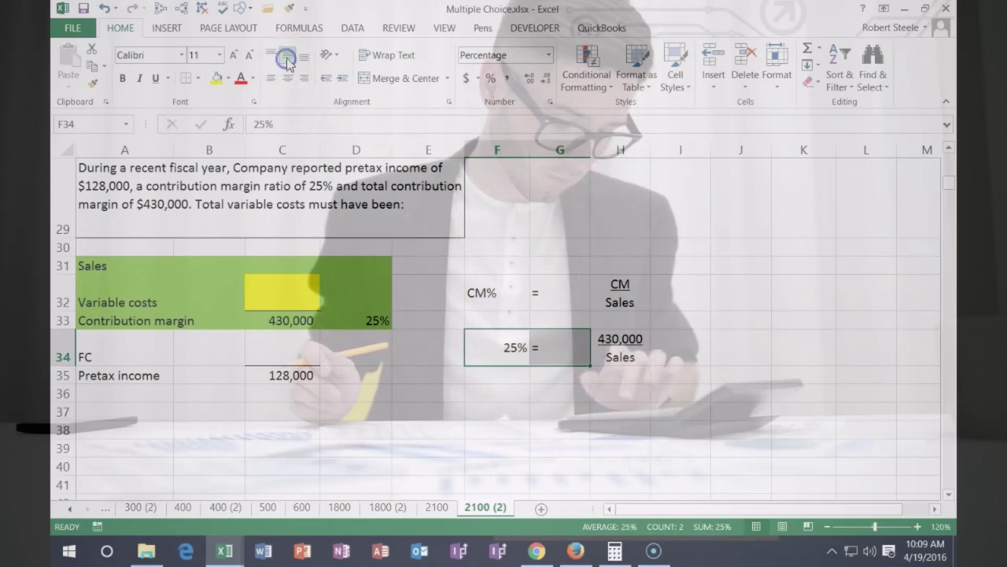
pyautogui.click(510, 389)
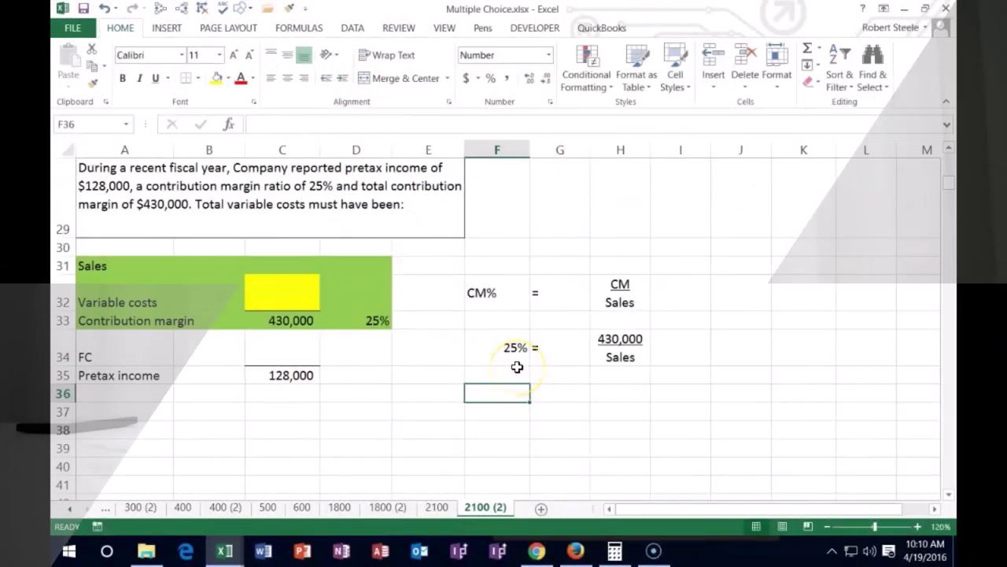
# Turn the 25% in F34 into a fraction by adding 1 on a second line and underlining 25%
pyautogui.click(600, 364)
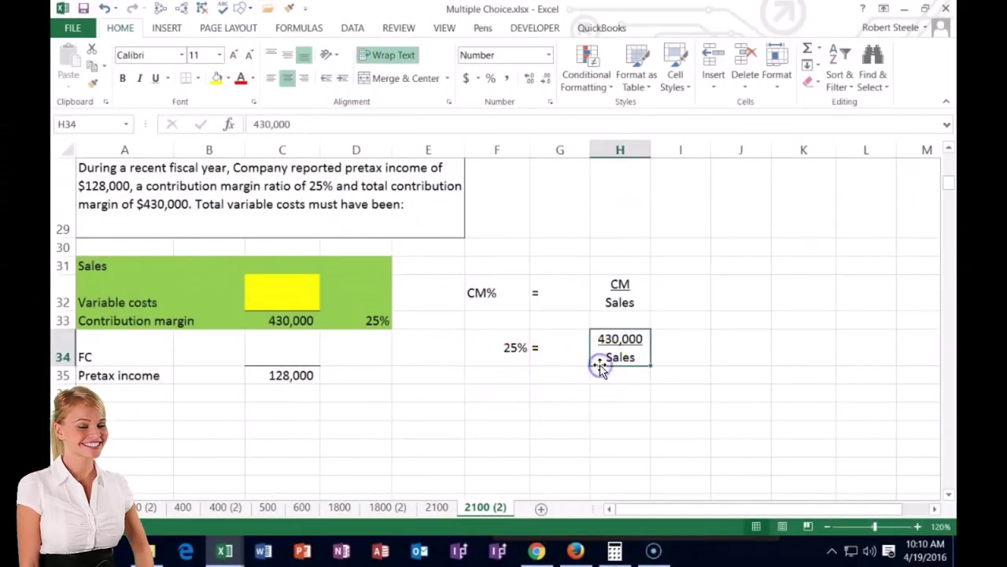
pyautogui.doubleClick(512, 359)
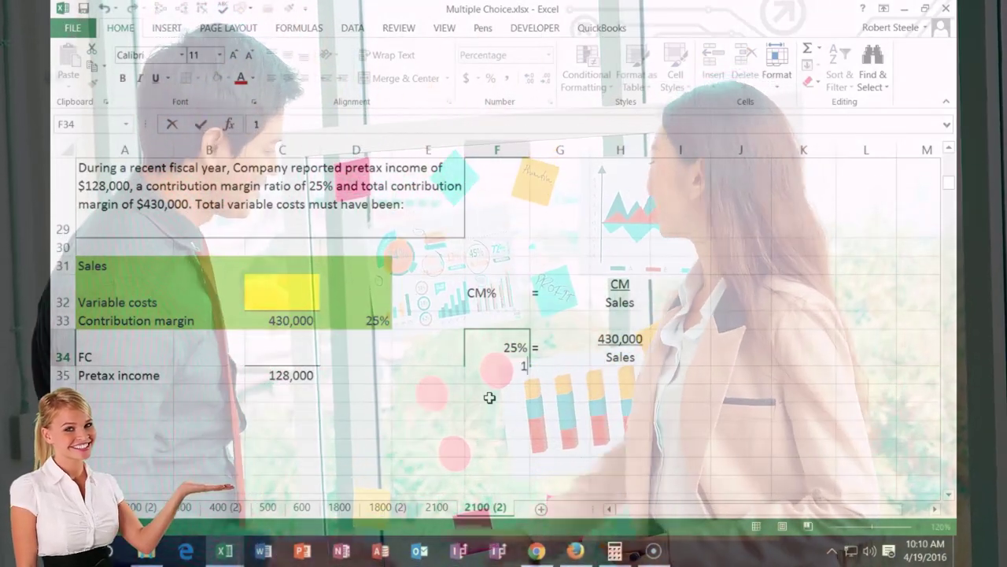
pyautogui.click(506, 347)
pyautogui.write('1')
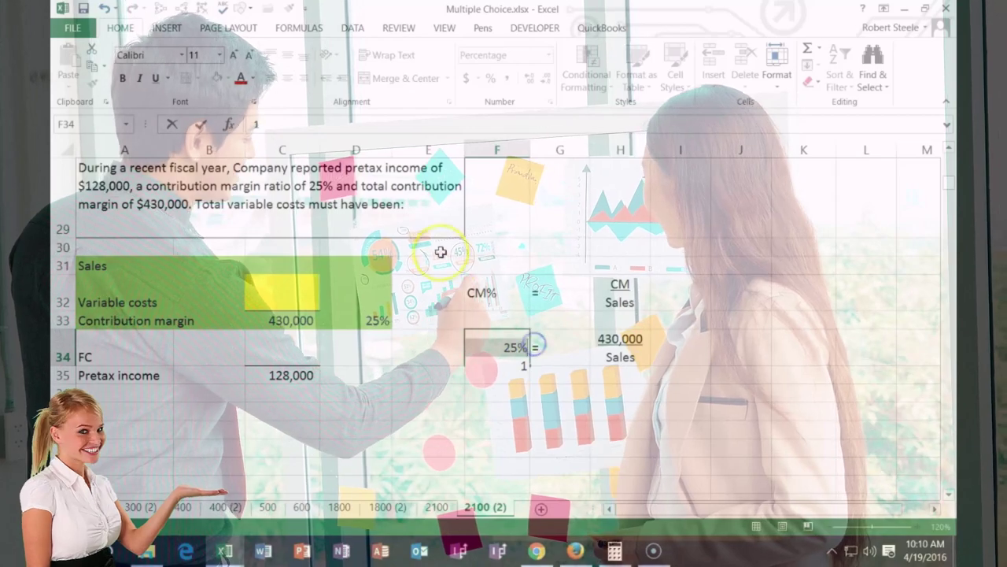
pyautogui.click(159, 78)
pyautogui.hotkey('ctrl', 'Return')
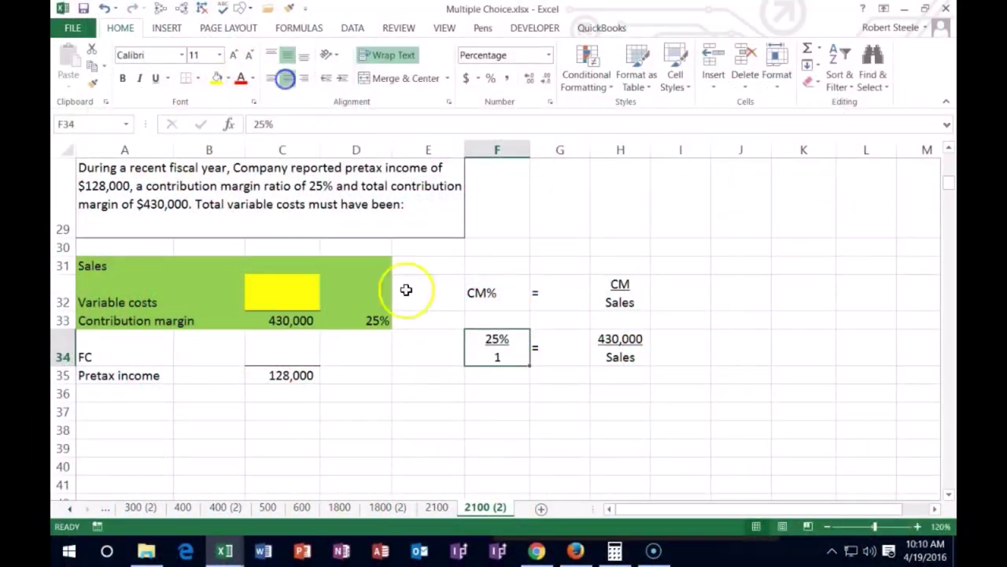
# Write the cross-multiplied equation "Sales * 25% = 430,000" in F36
pyautogui.click(450, 415)
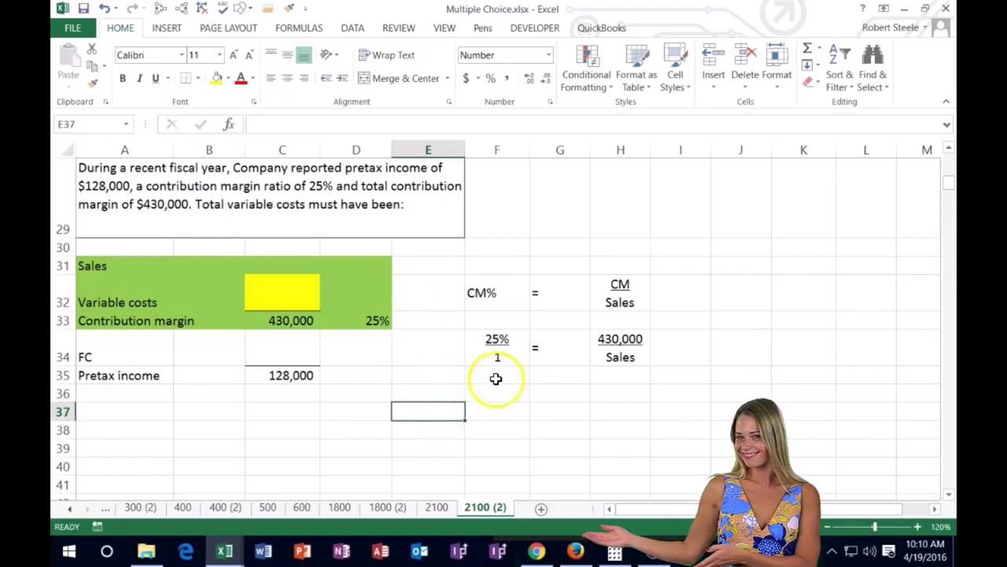
pyautogui.click(490, 348)
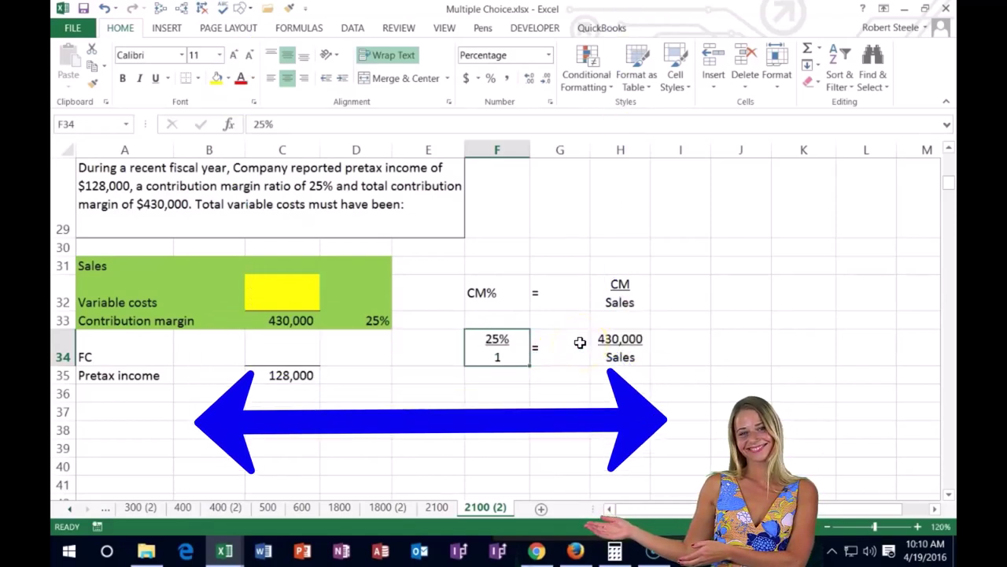
pyautogui.click(496, 391)
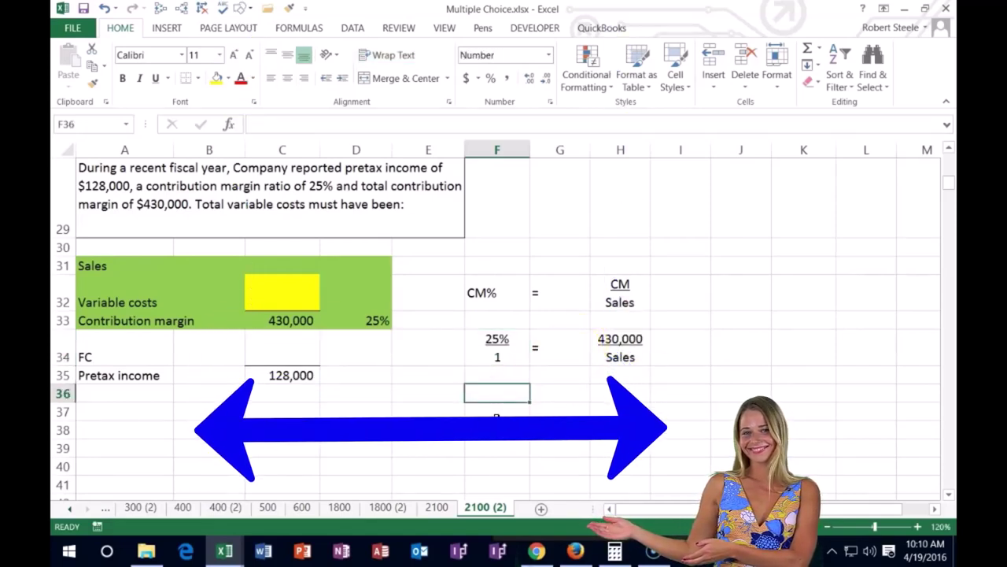
pyautogui.write('Sal')
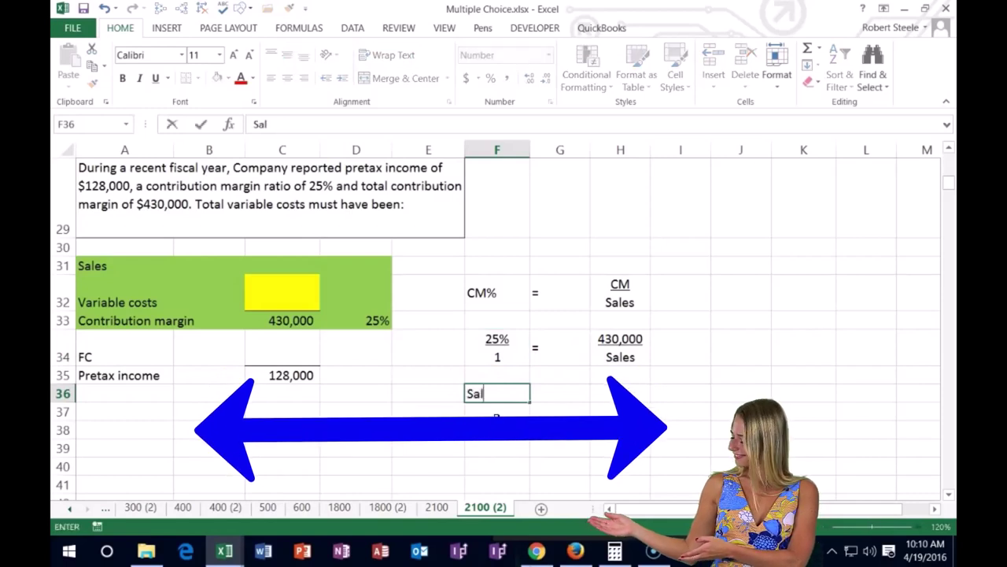
pyautogui.write('es *')
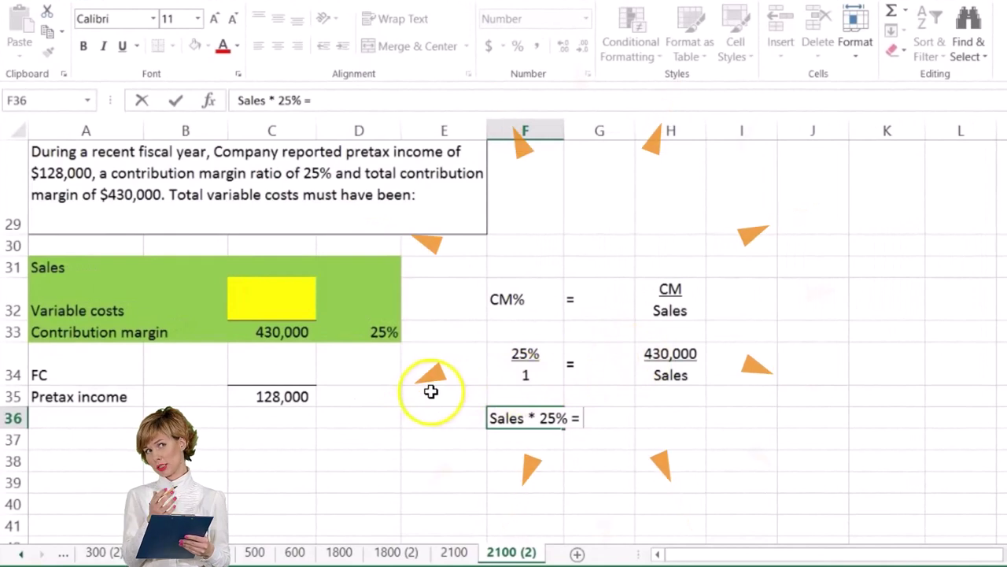
pyautogui.write('430')
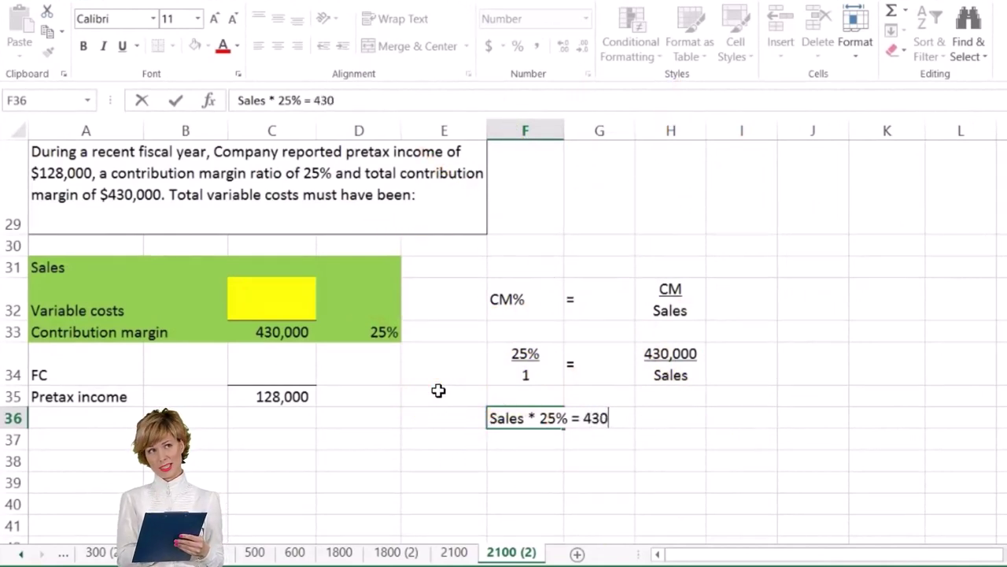
pyautogui.write(',000')
pyautogui.press('Return')
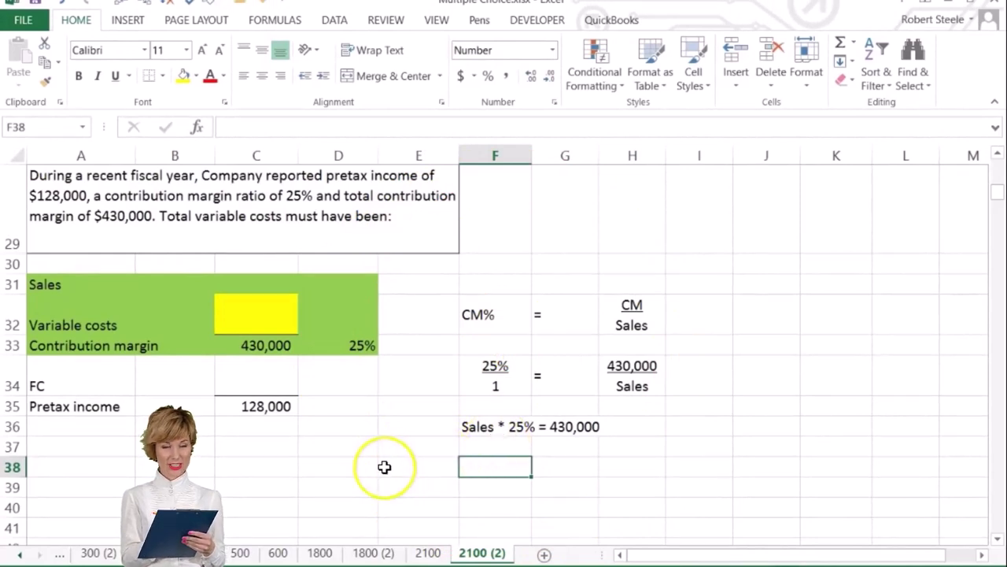
# Label F38 as Sales and place an equals sign in G38
pyautogui.write('Sale')
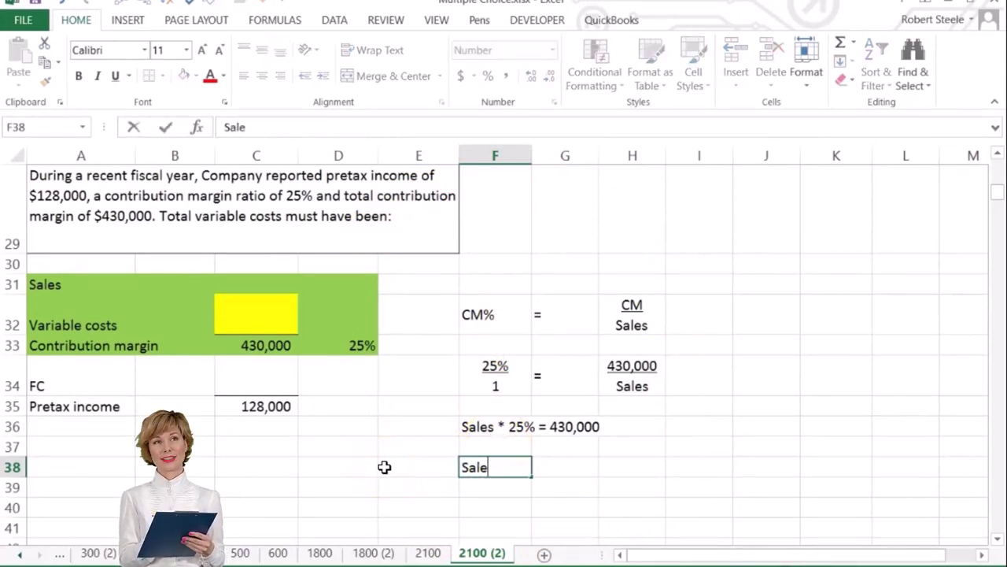
pyautogui.write('s')
pyautogui.press('Tab')
pyautogui.write('=')
pyautogui.press('Tab')
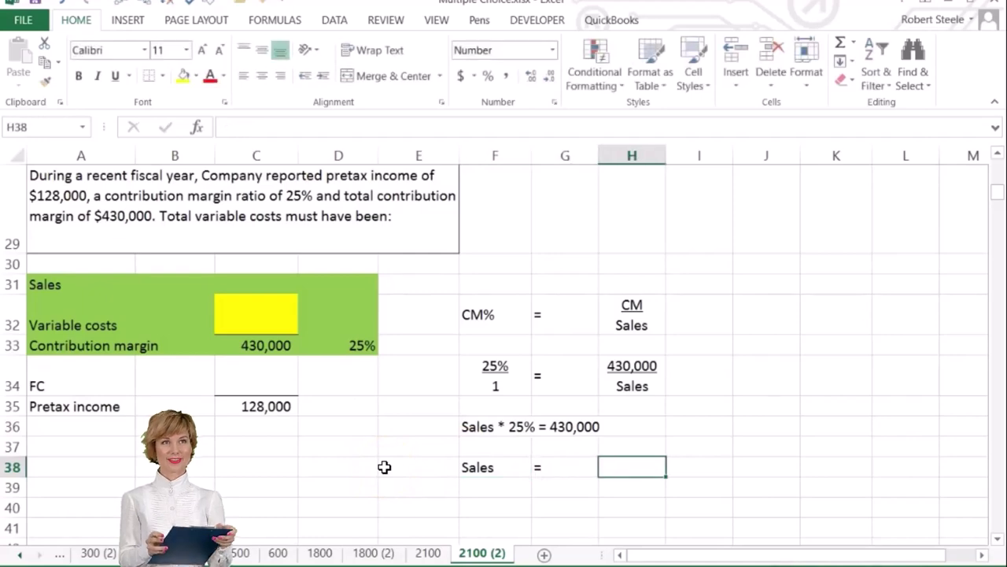
# Calculate sales in H38 with the formula =430000/0.25
pyautogui.write('=43000')
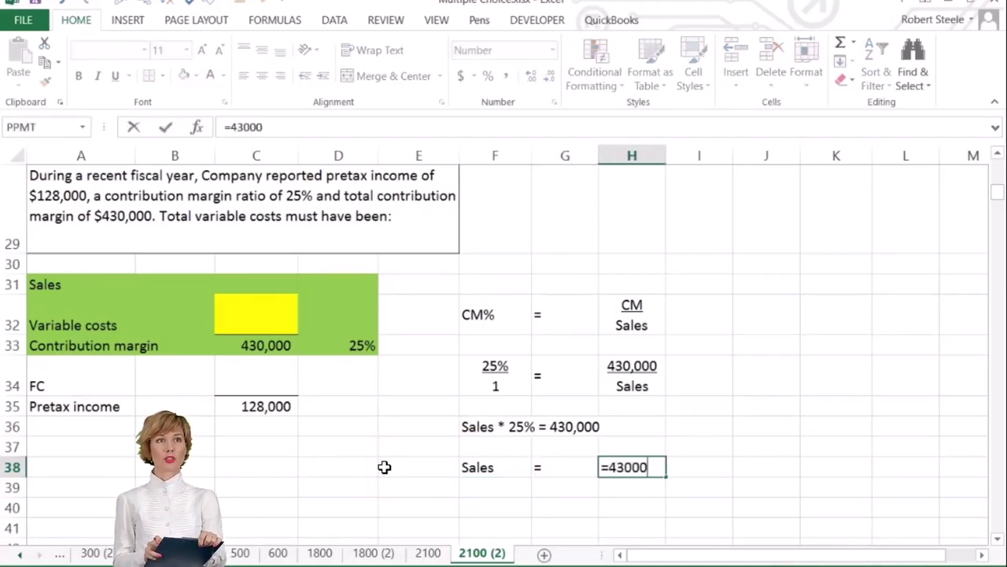
pyautogui.write('0')
pyautogui.write('/0')
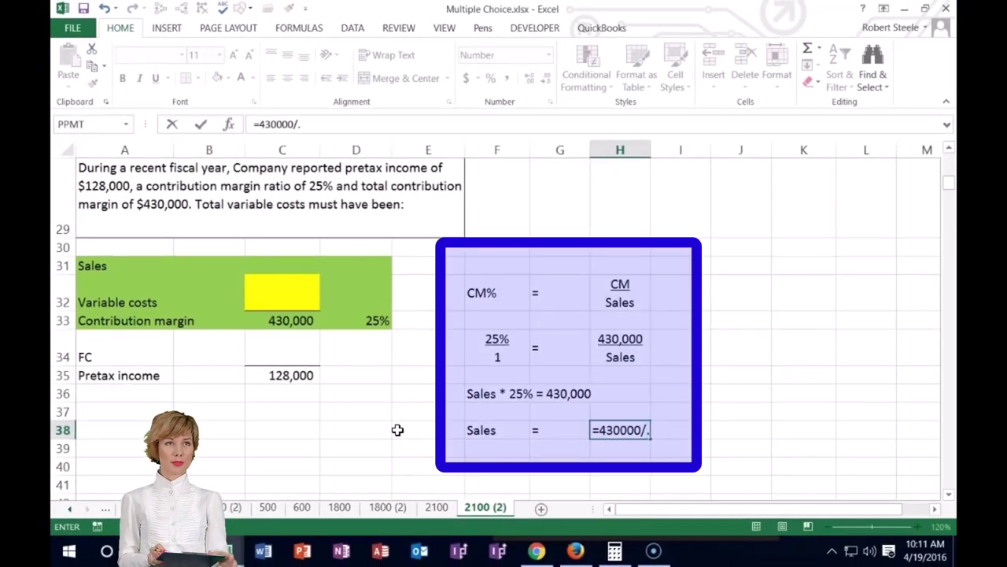
pyautogui.write('.25')
pyautogui.press('Return')
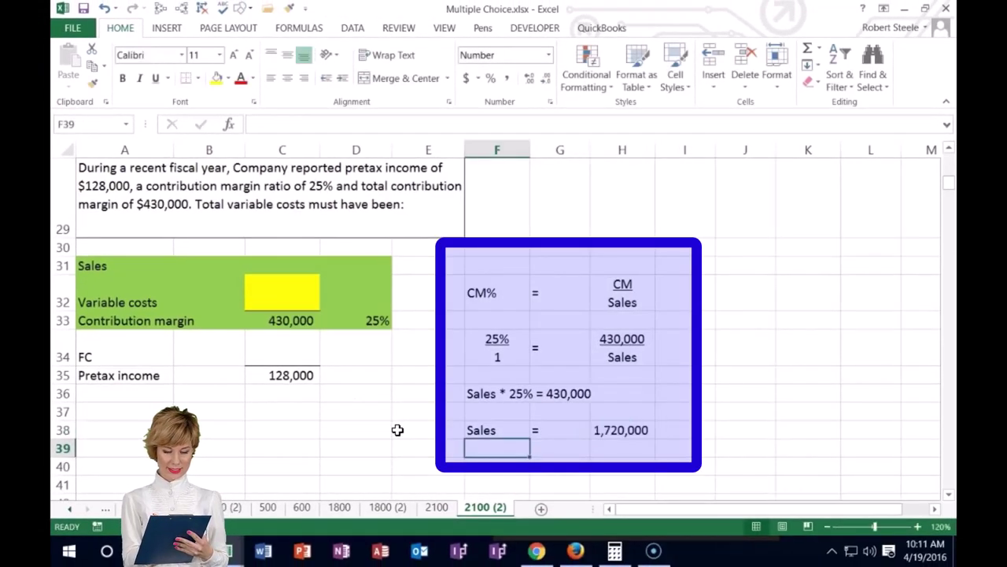
pyautogui.press('Up')
pyautogui.press('Right')
pyautogui.press('Right')
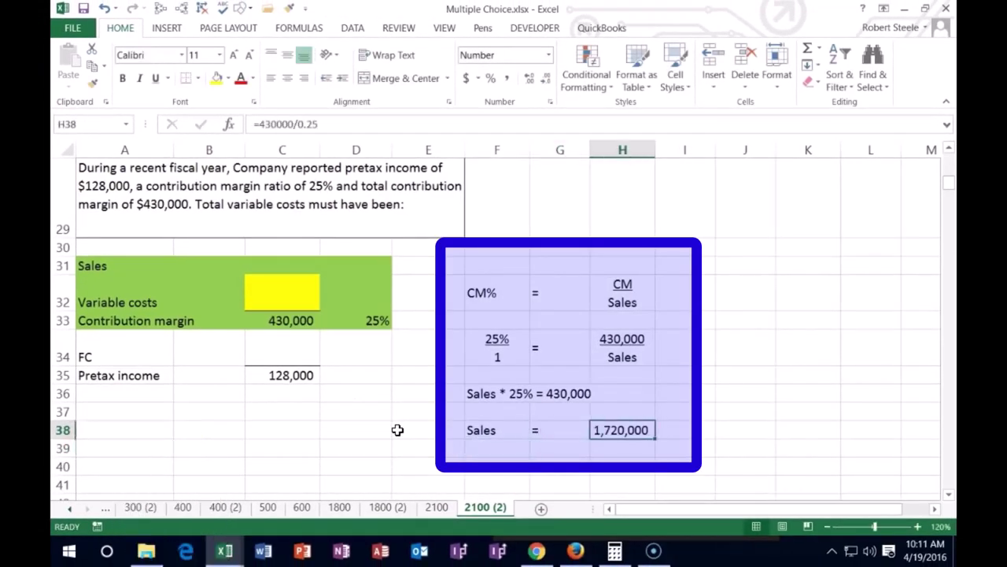
# Enter 1,720,000 as the Sales amount in C31
pyautogui.click(288, 267)
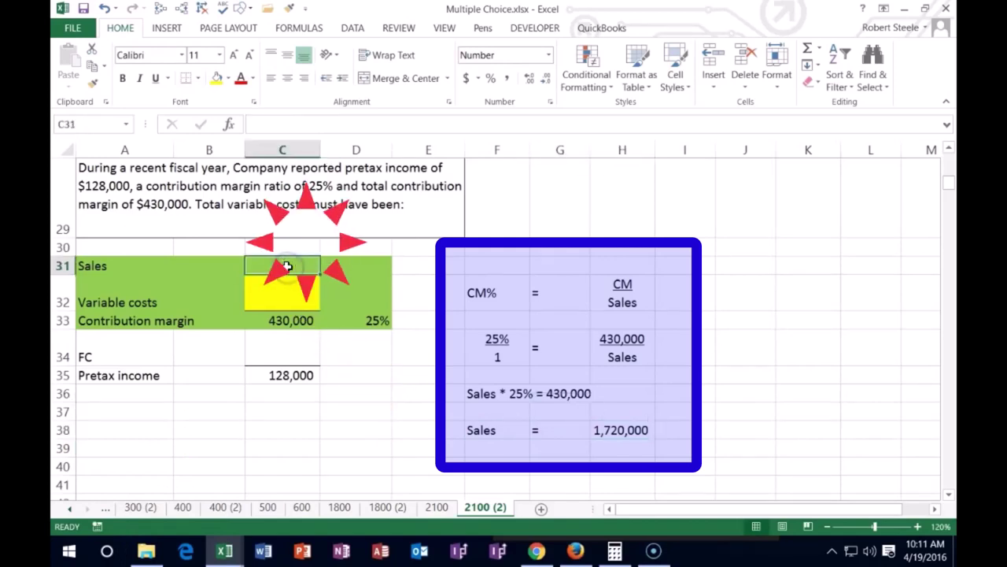
pyautogui.write('1,720,')
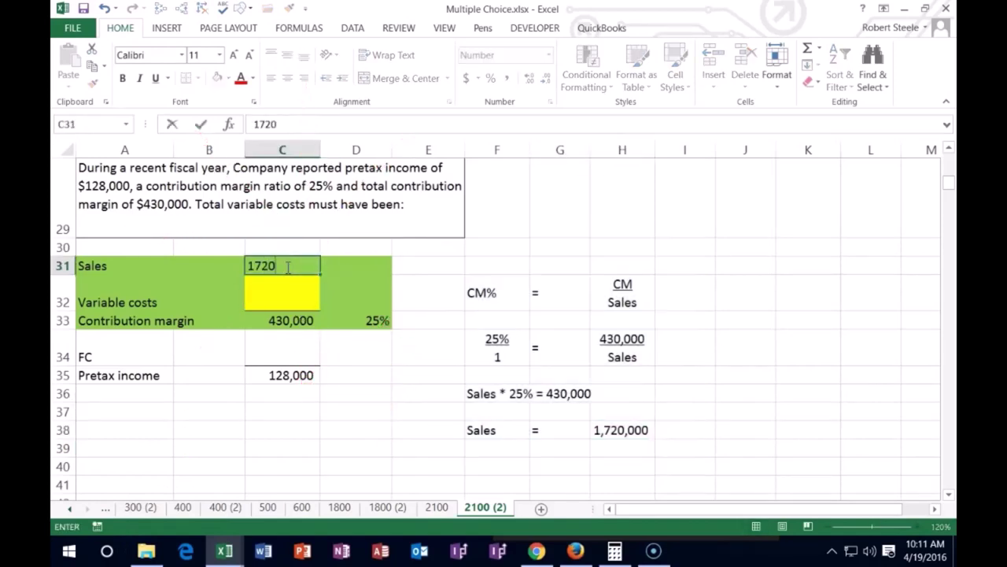
pyautogui.write('000')
pyautogui.press('Return')
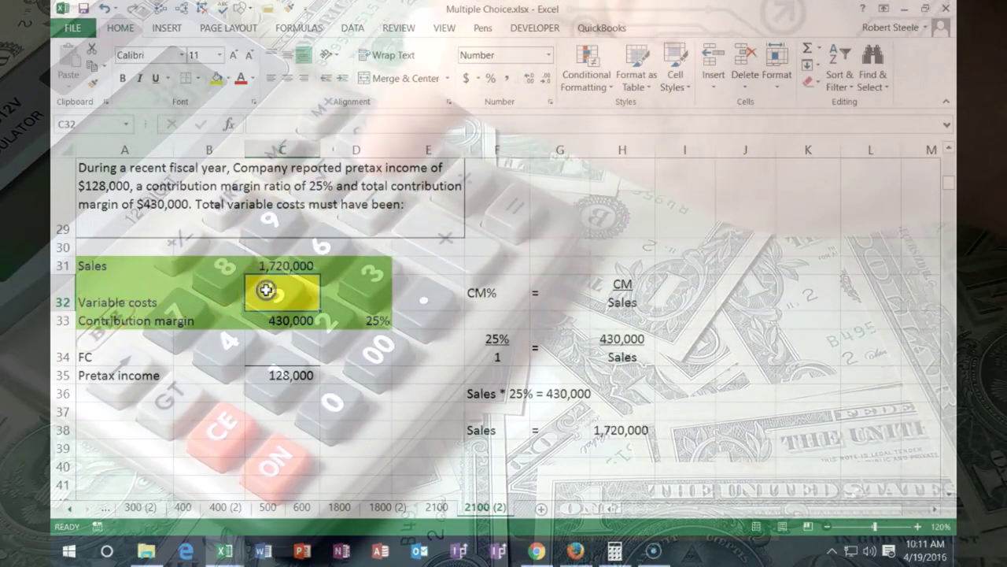
# Write the equation "sales - VC = 430,000" as text in A38
pyautogui.click(266, 319)
pyautogui.click(127, 427)
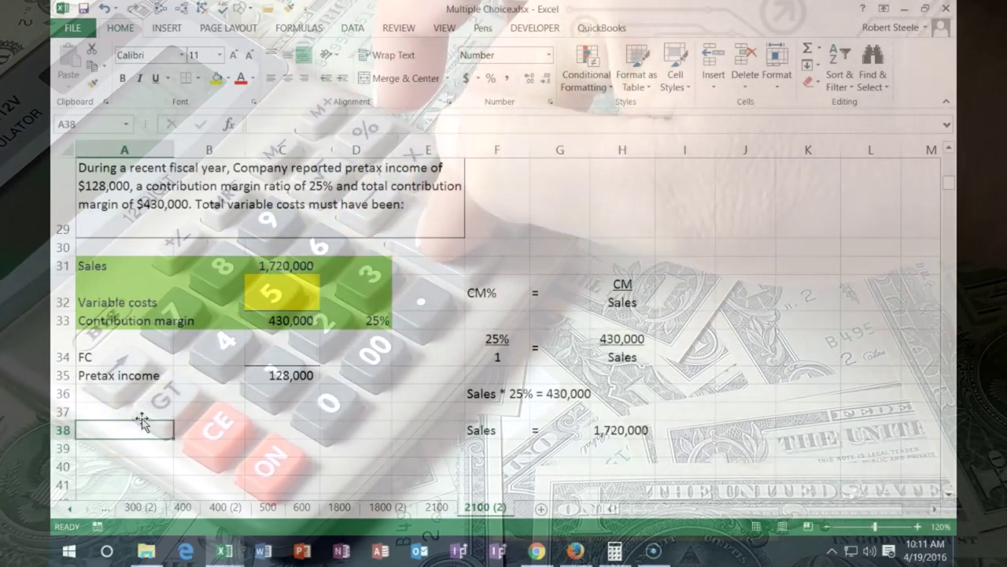
pyautogui.write("'sales")
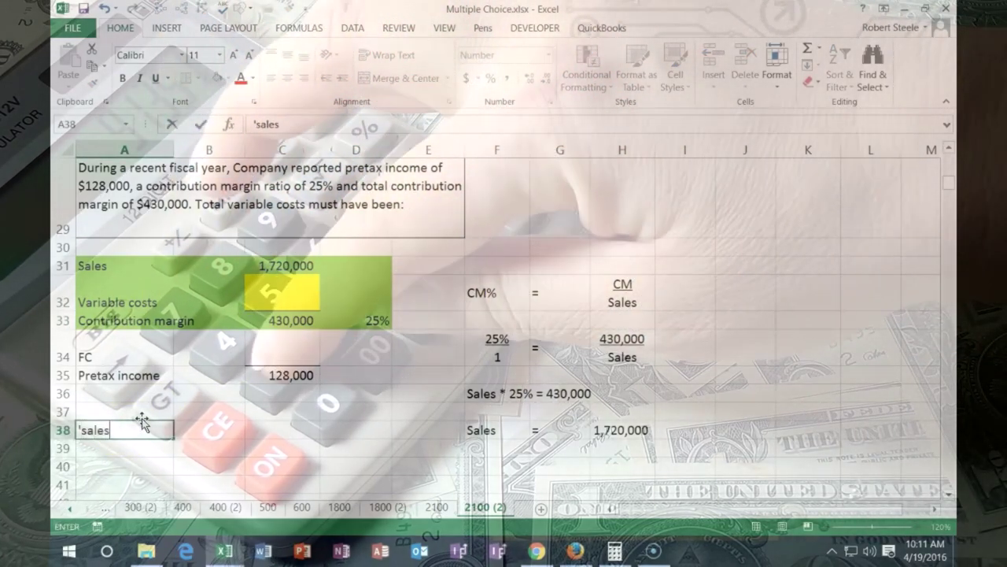
pyautogui.write(' -')
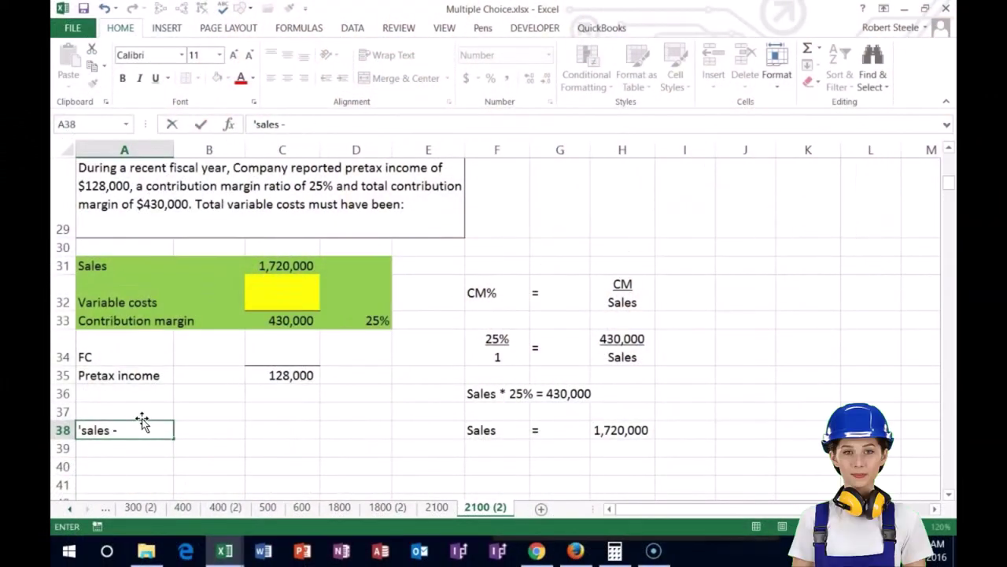
pyautogui.write(' x')
pyautogui.press('BackSpace')
pyautogui.write('VC')
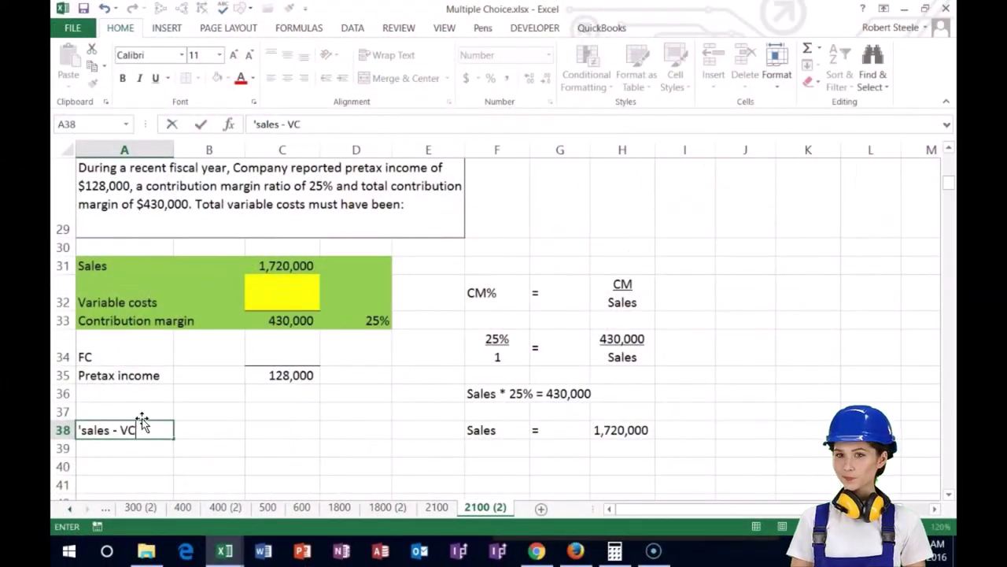
pyautogui.write(' =')
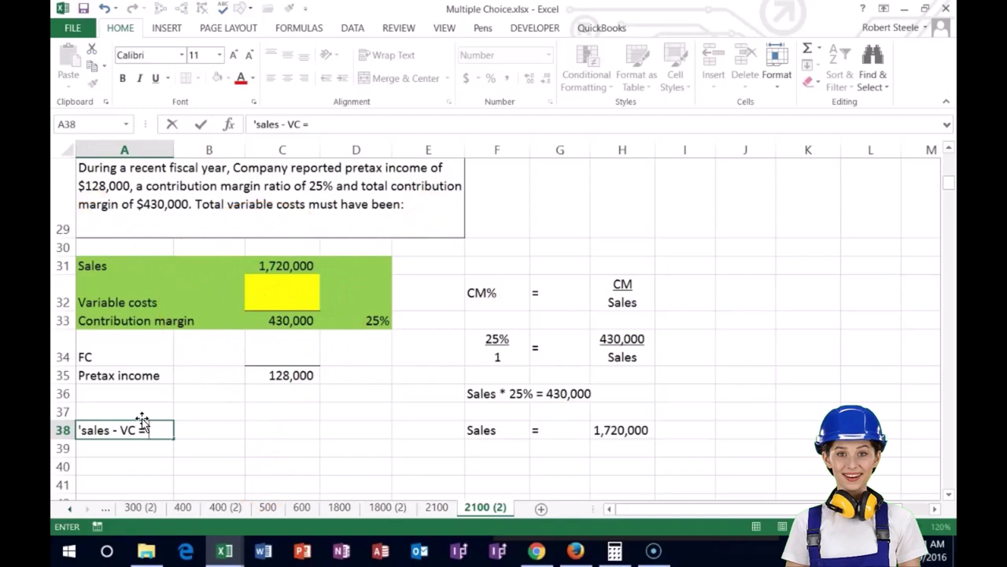
pyautogui.write(' 43000')
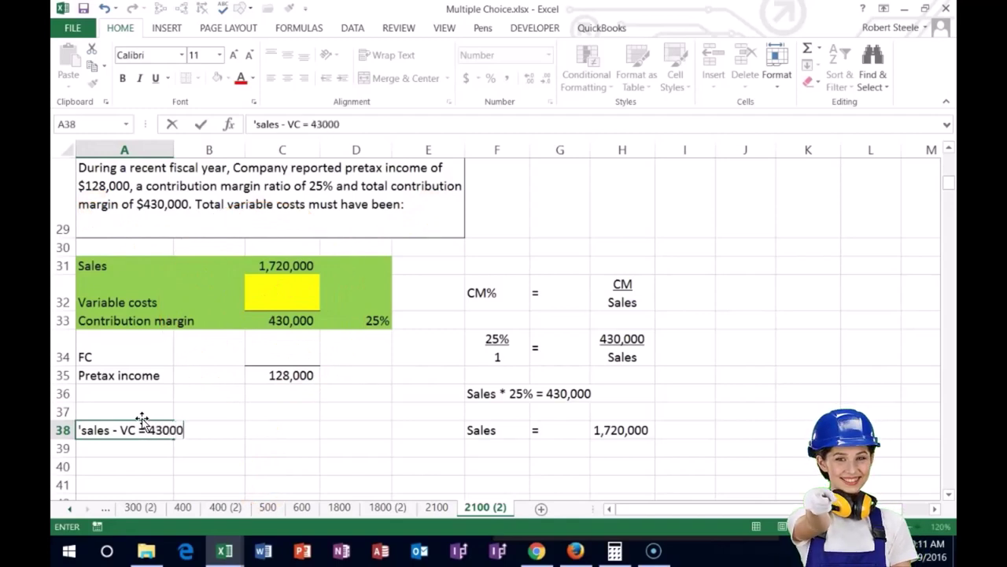
pyautogui.write(',000')
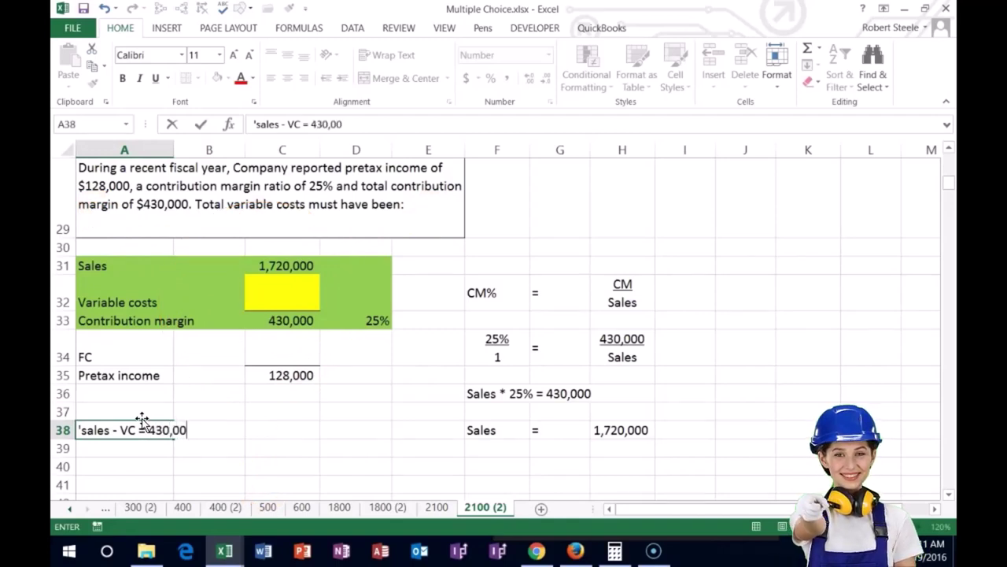
pyautogui.press('Return')
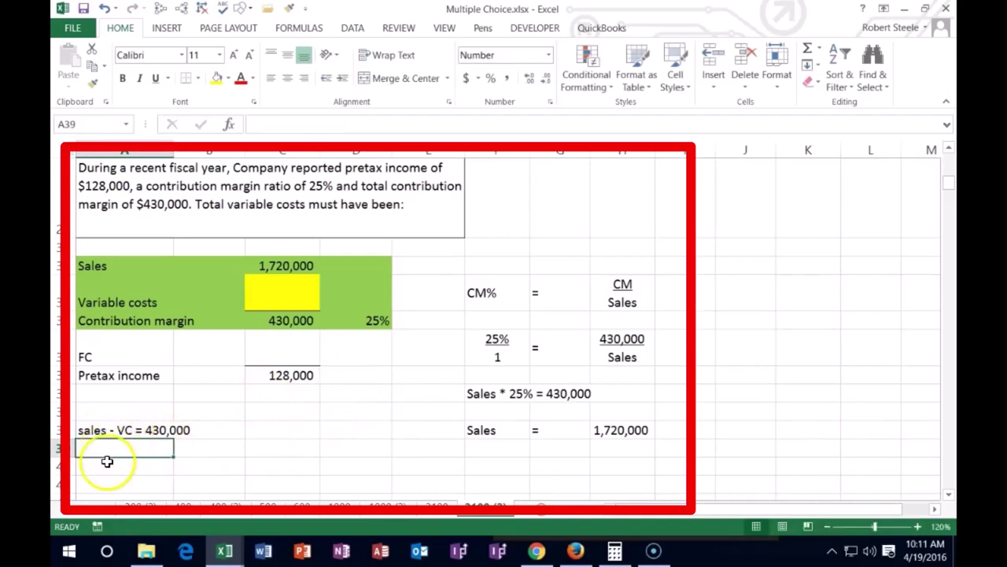
# Replace the word "sales" in the A38 equation with 1,720,000
pyautogui.click(100, 427)
pyautogui.doubleClick(112, 424)
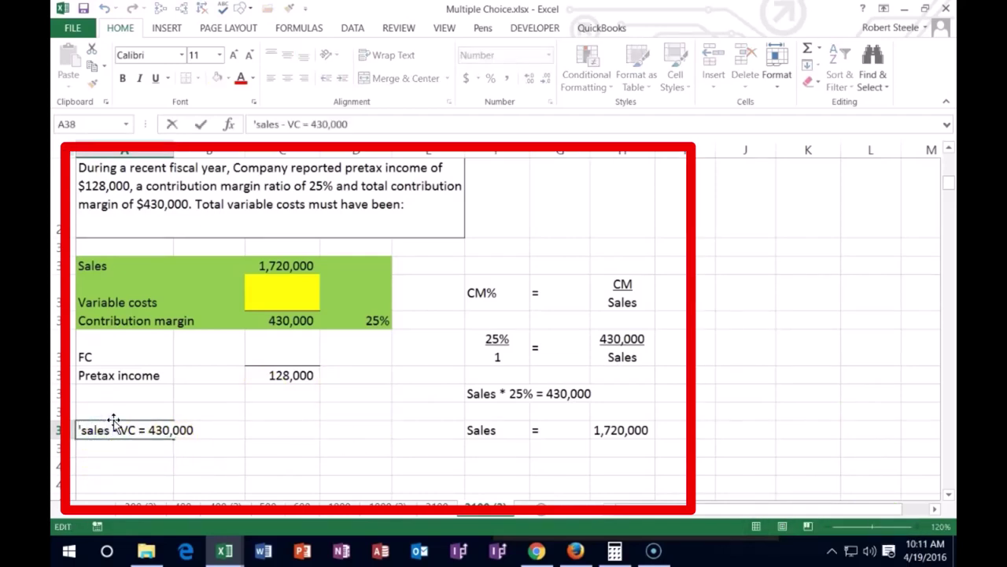
pyautogui.write('1')
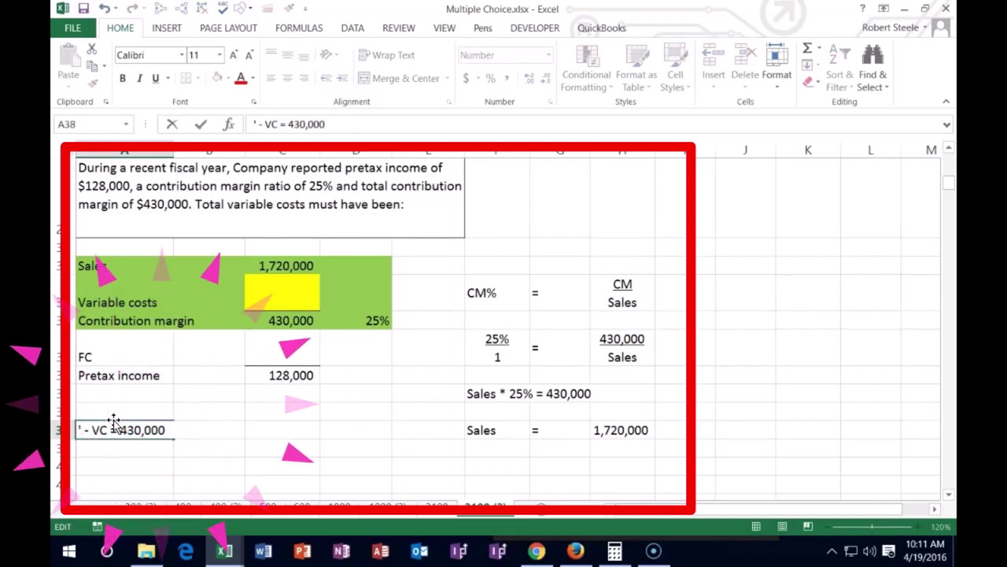
pyautogui.write(',720')
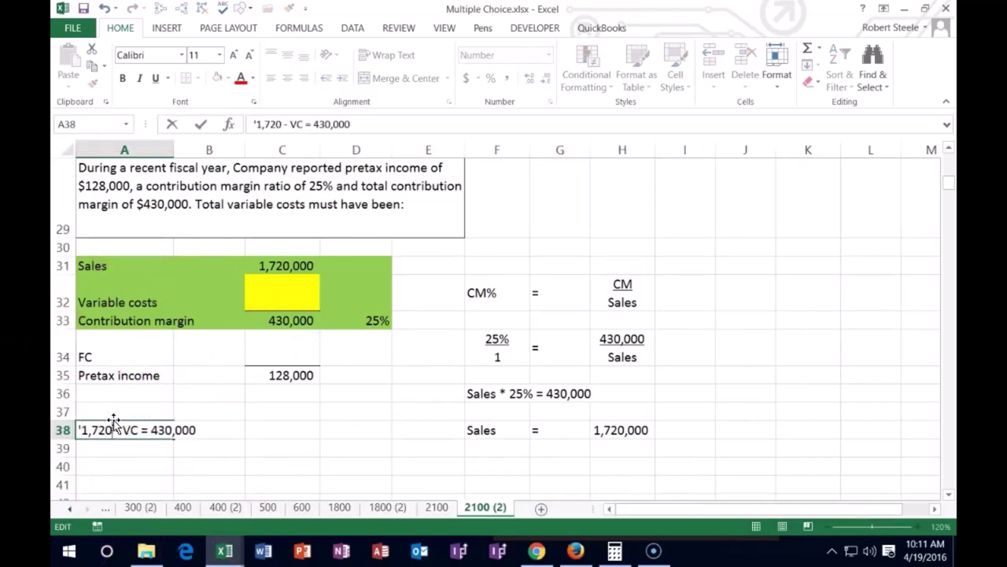
pyautogui.write(',000')
pyautogui.press('Return')
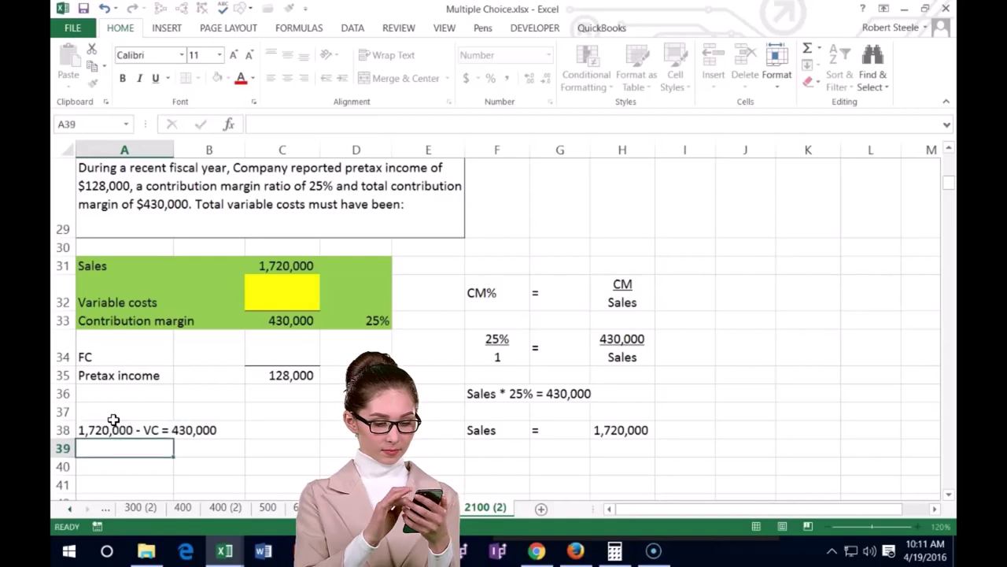
pyautogui.press('Return')
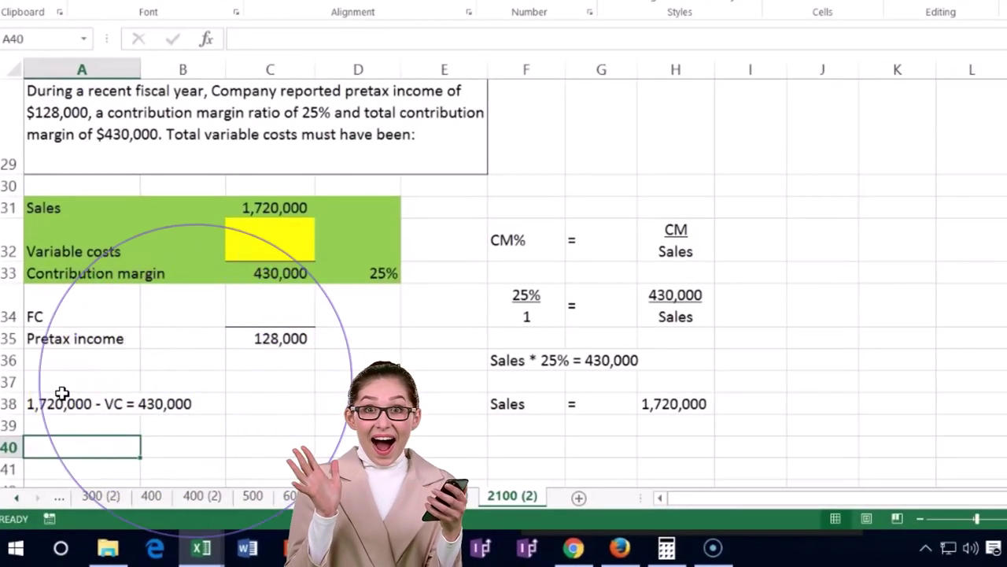
pyautogui.click(241, 238)
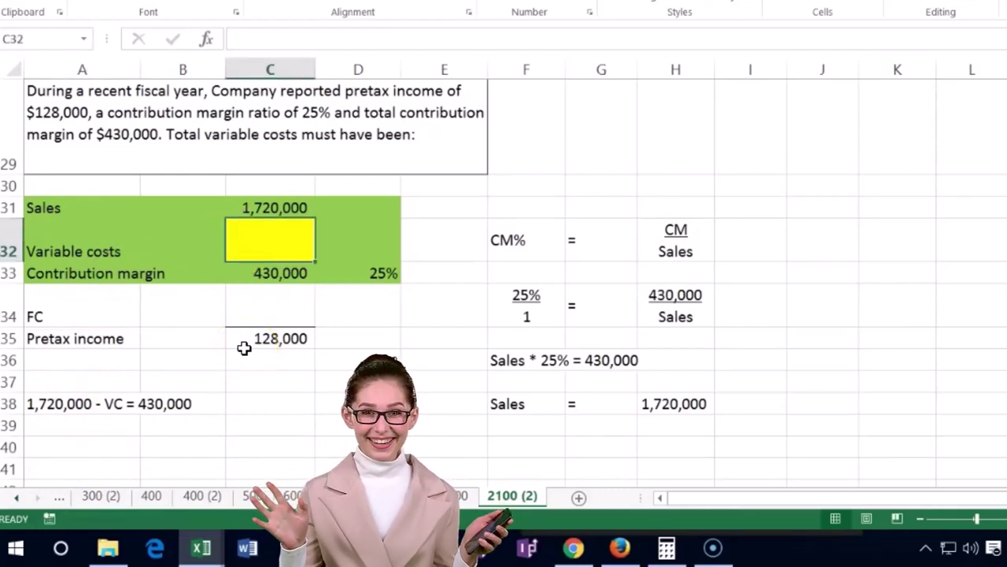
pyautogui.write('=')
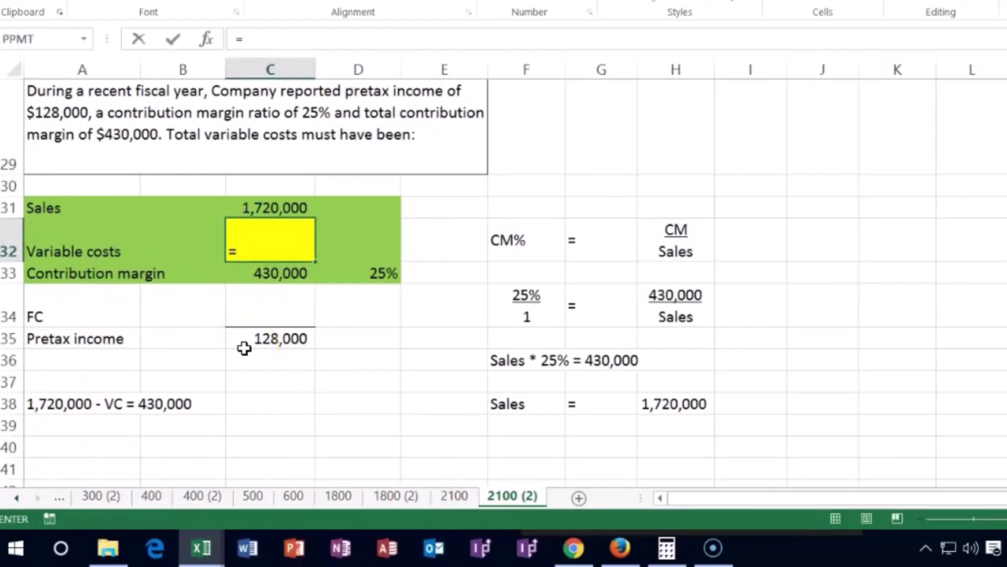
pyautogui.write('1720000')
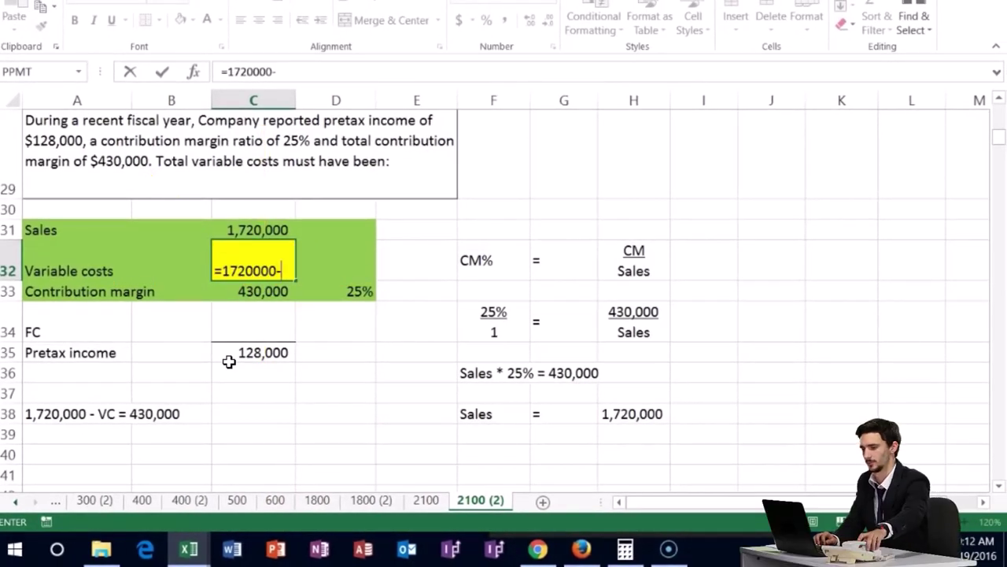
pyautogui.write('-430000')
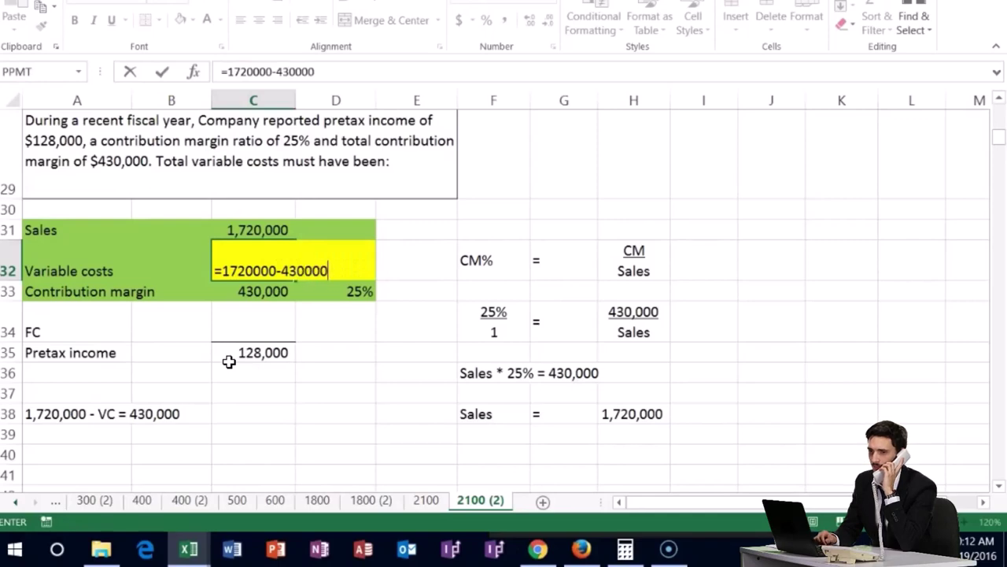
pyautogui.press('Return')
pyautogui.press('Up')
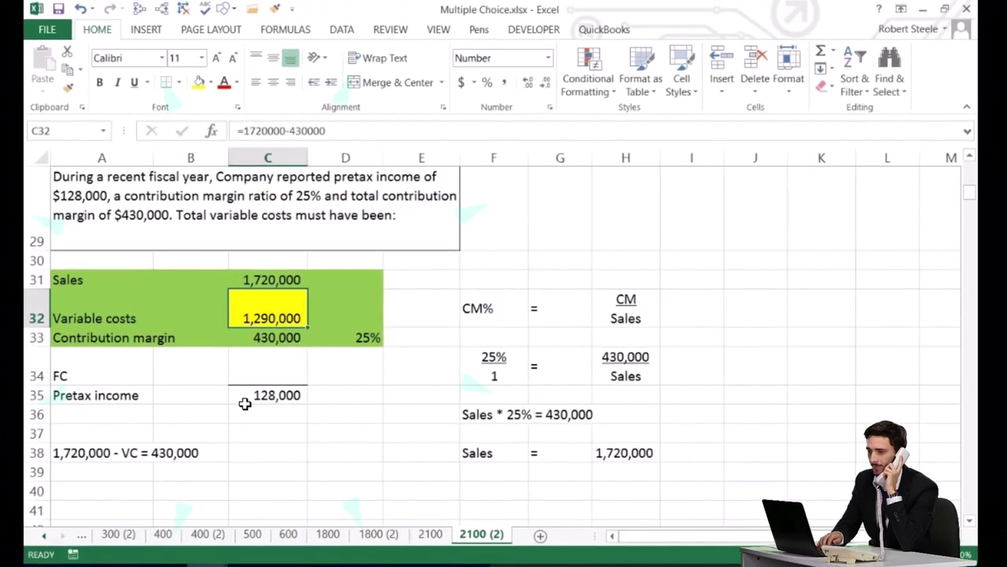
pyautogui.press('Right')
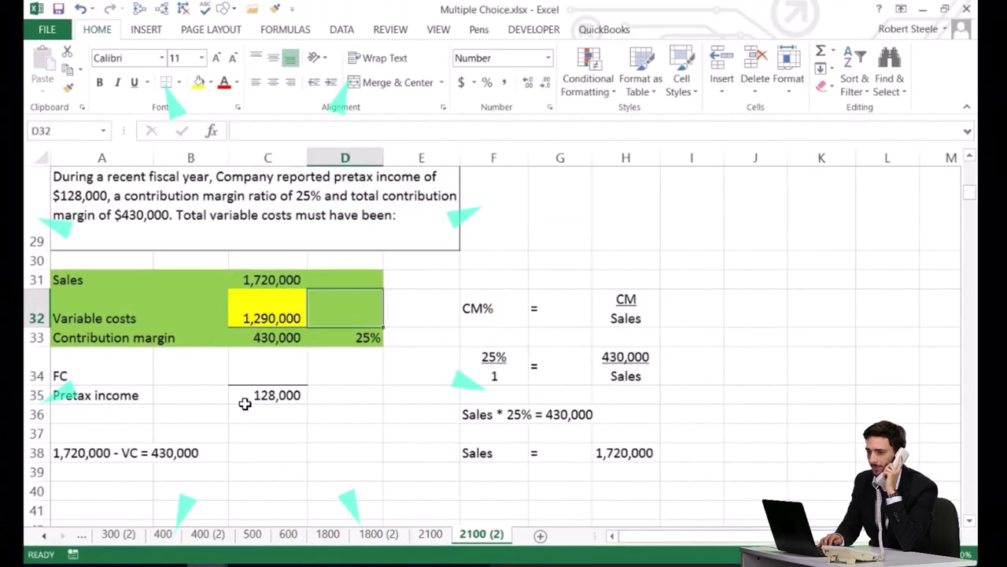
pyautogui.press('Right')
# Open Calculator beside the worksheet figures and check the contribution margin by subtracting 1,290,000 from 1,720,000
pyautogui.press('XF86Calculator')
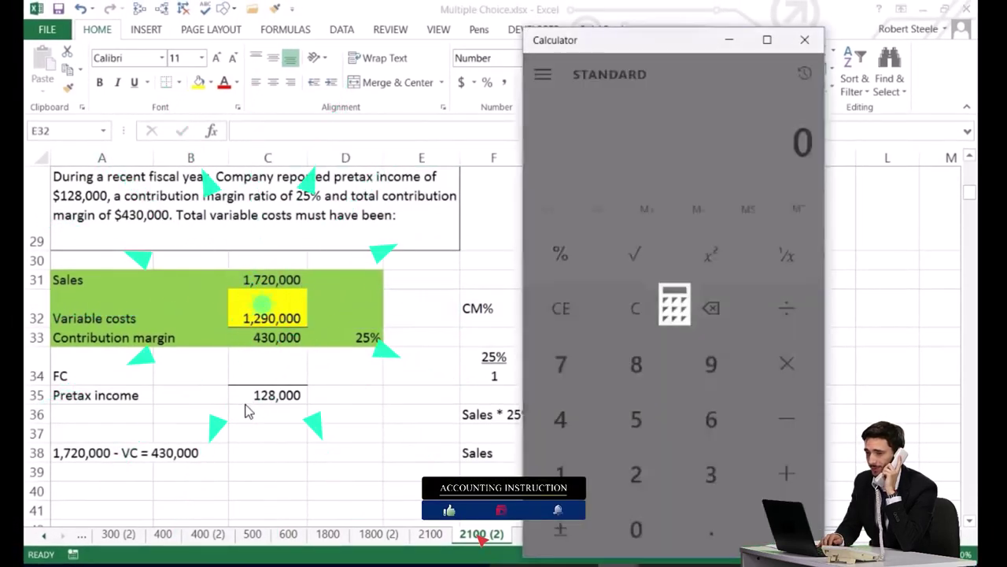
pyautogui.moveTo(651, 48); pyautogui.dragTo(527, 30)
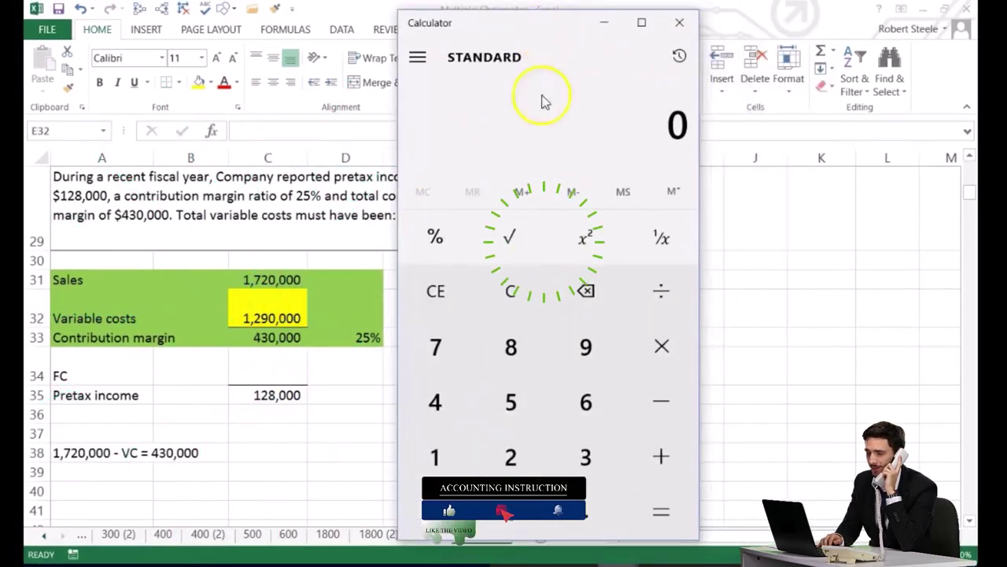
pyautogui.write('17')
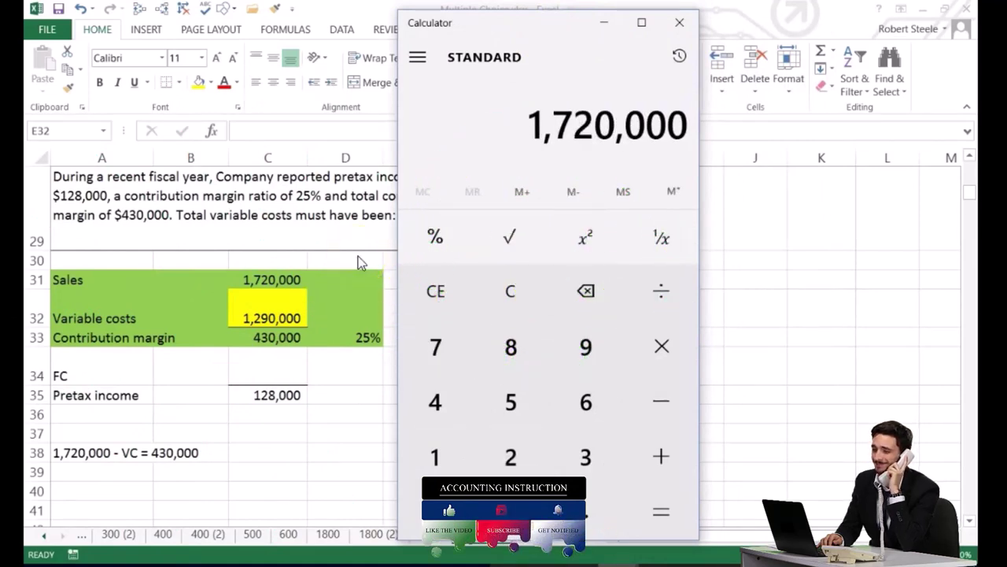
pyautogui.write('12')
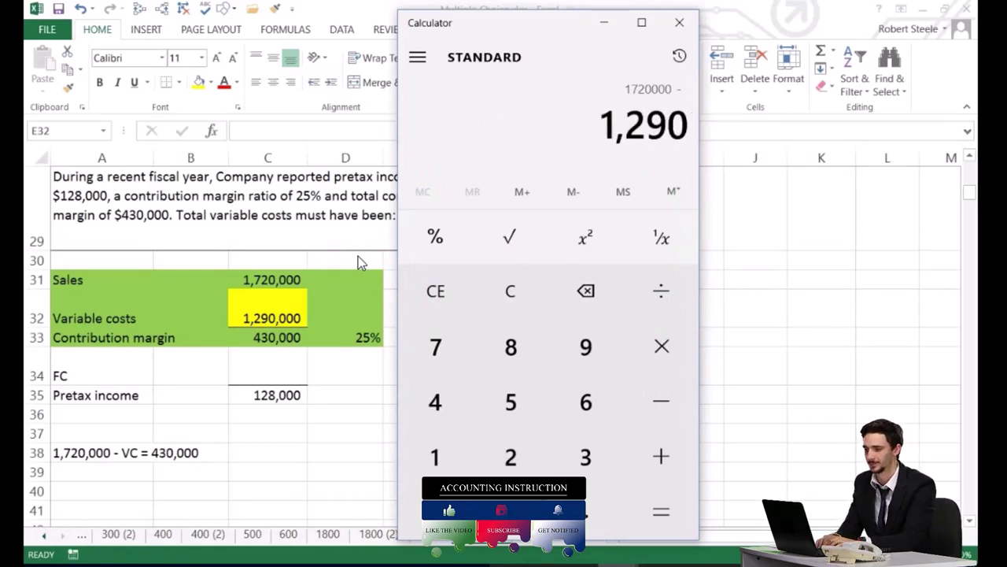
pyautogui.write('900000')
pyautogui.press('Return')
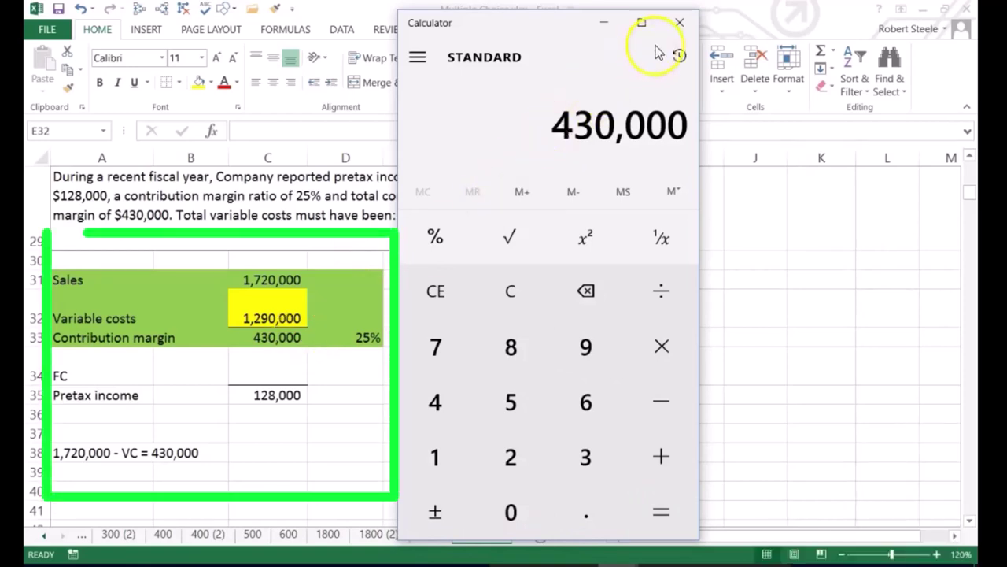
# Clear the calculation and check the contribution margin ratio by dividing 430,000 by 1,720,000
pyautogui.click(510, 291)
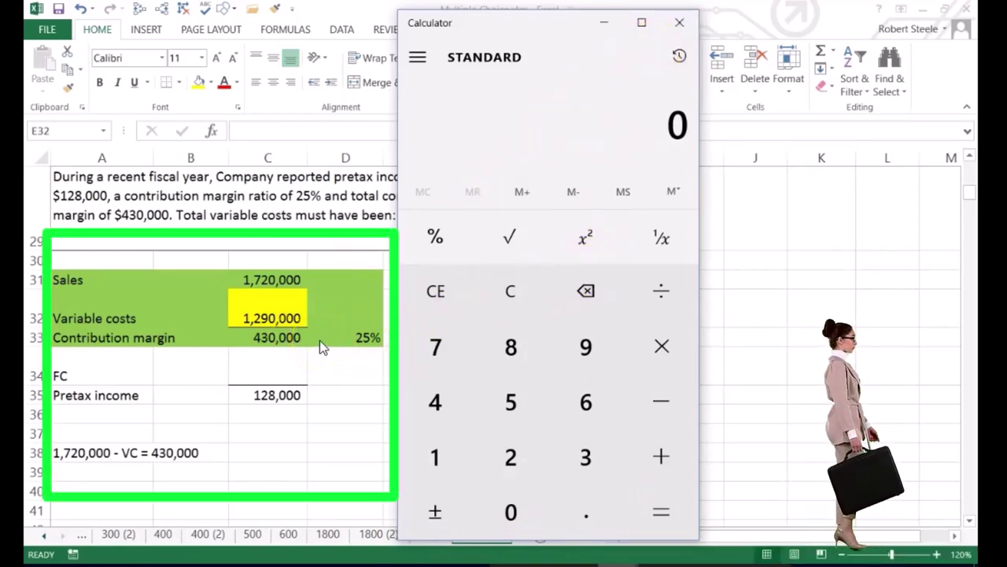
pyautogui.write('4300')
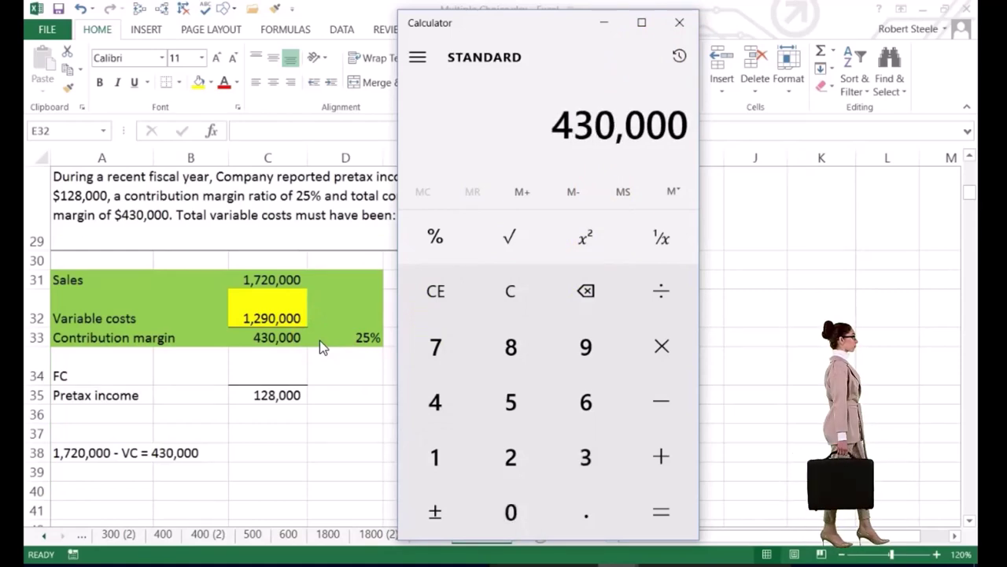
pyautogui.press('/')
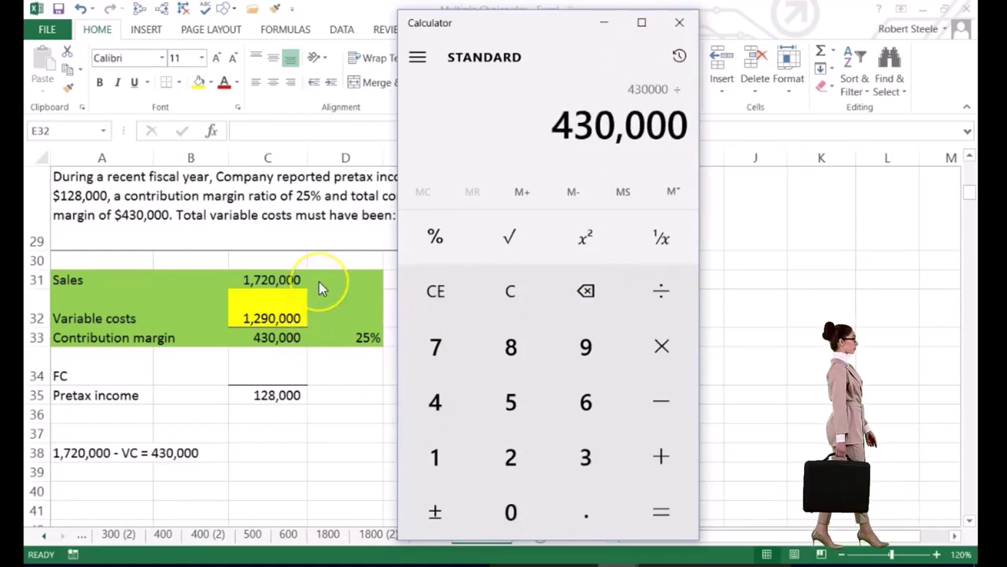
pyautogui.write('1,720,000')
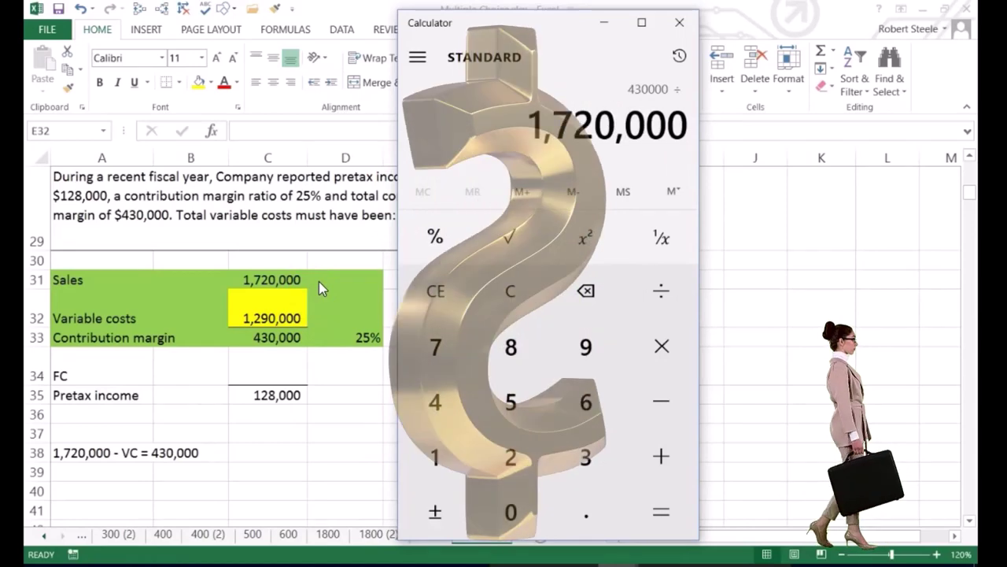
pyautogui.press('Return')
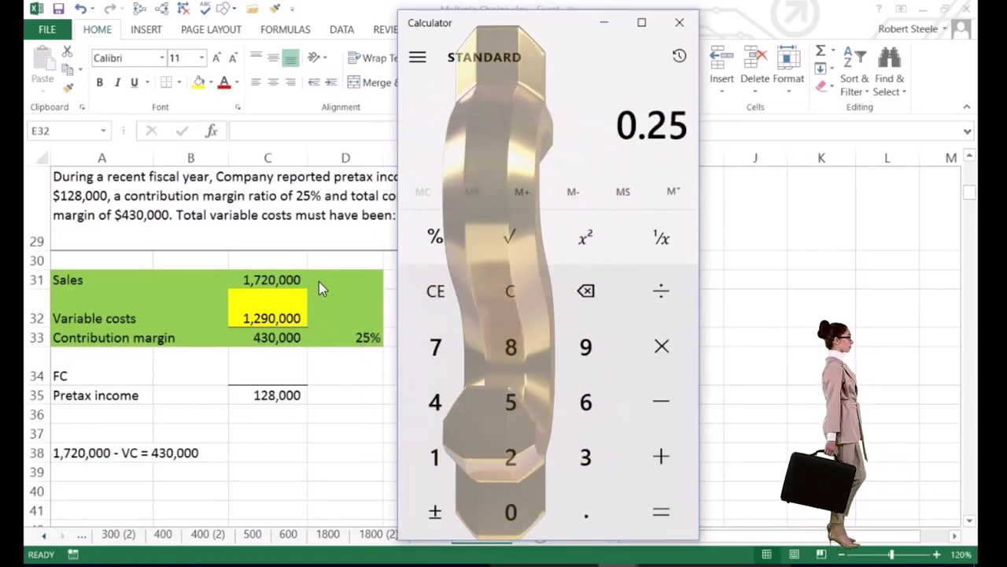
pyautogui.click(299, 354)
pyautogui.click(131, 506)
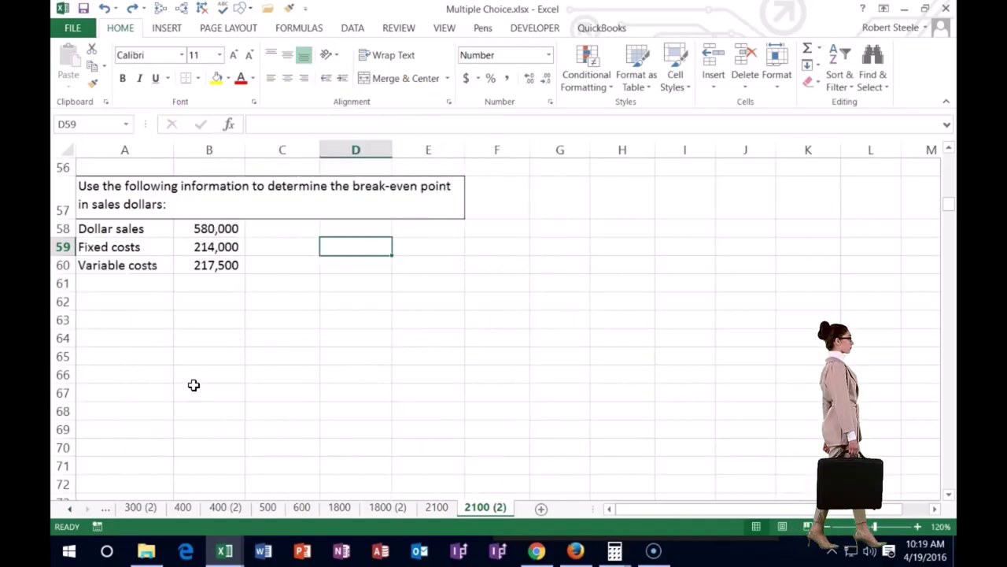
# Label D59 as "Break even point $" and place an equals sign in F59
pyautogui.write('Break even point')
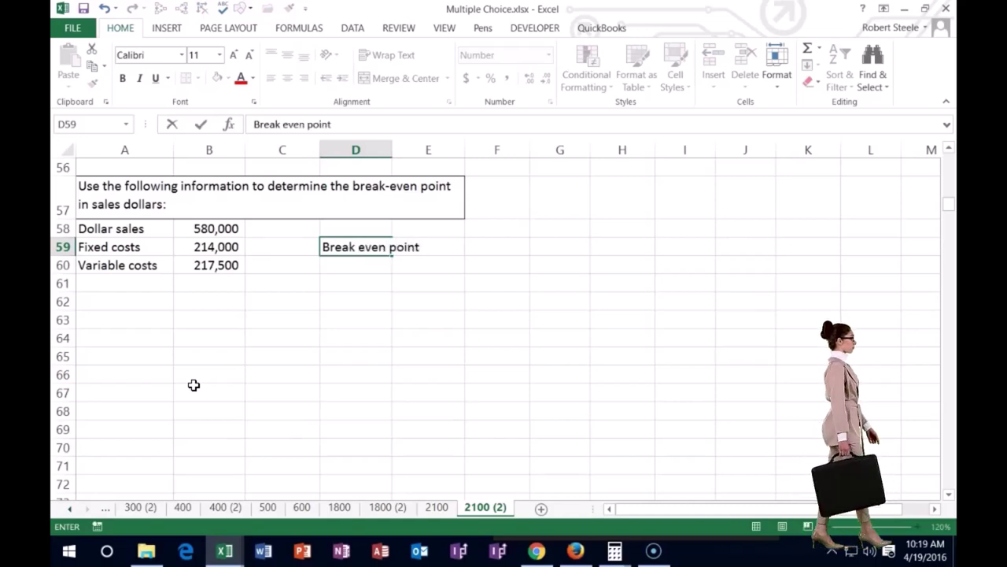
pyautogui.write(' $')
pyautogui.press('Tab')
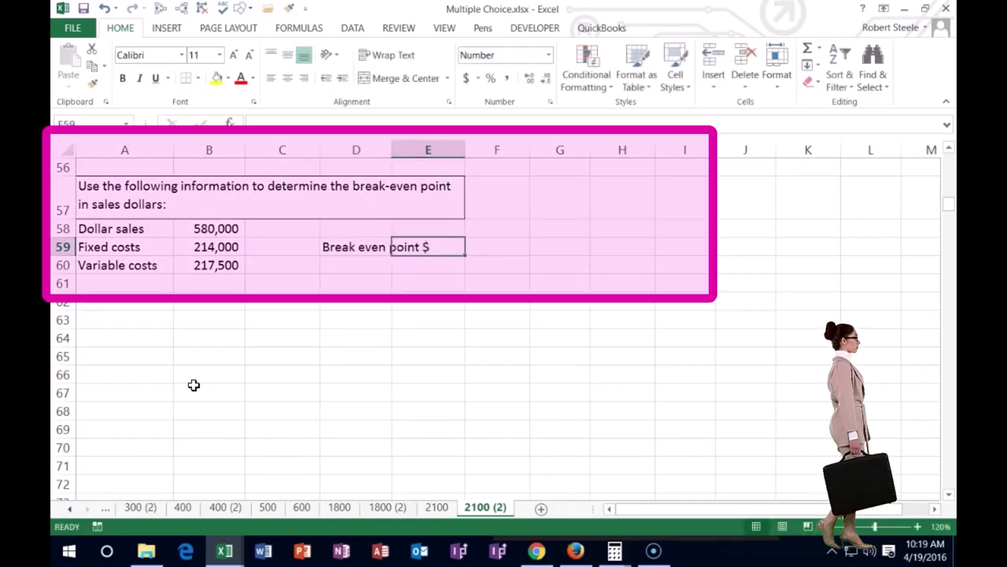
pyautogui.press('Tab')
pyautogui.write('=')
pyautogui.press('Tab')
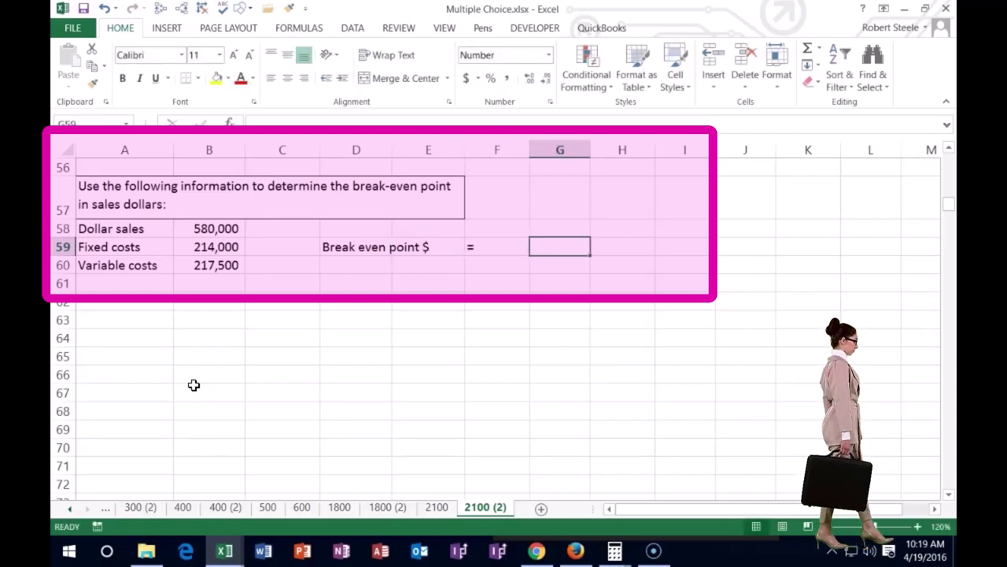
# Enter the fraction FC over CM% on two lines in G59, with FC underlined
pyautogui.write('F')
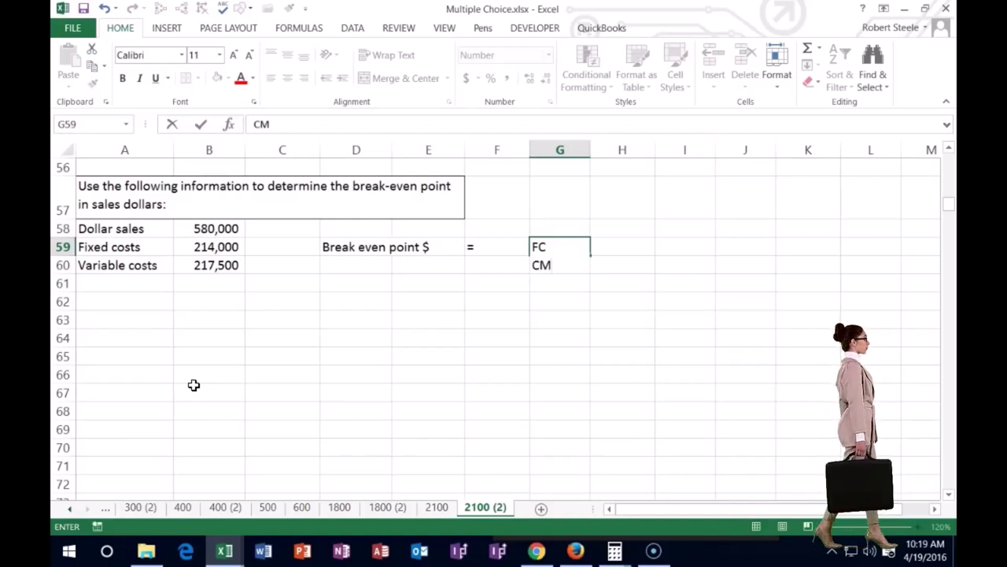
pyautogui.write('C CM%')
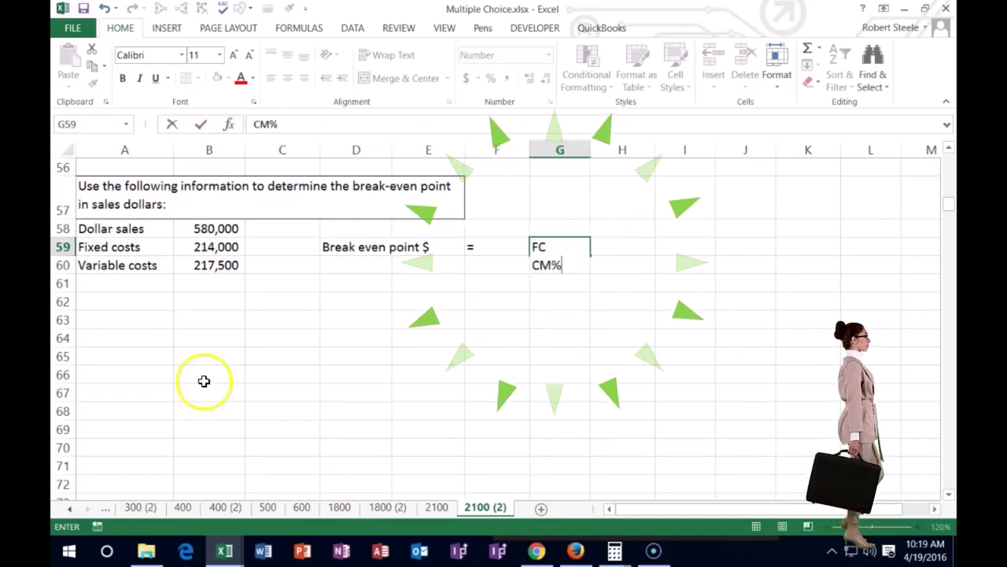
pyautogui.click(277, 126)
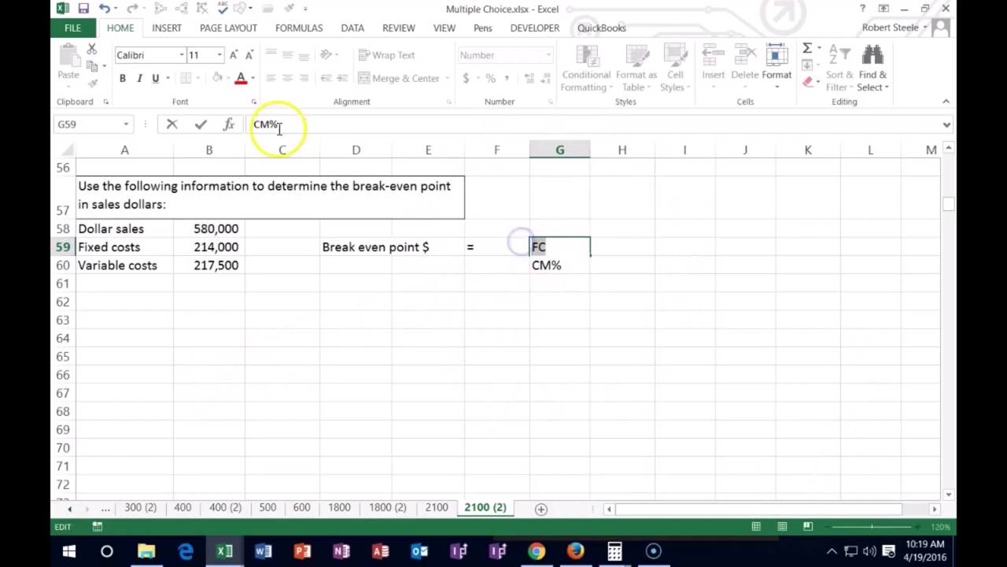
pyautogui.press('Return')
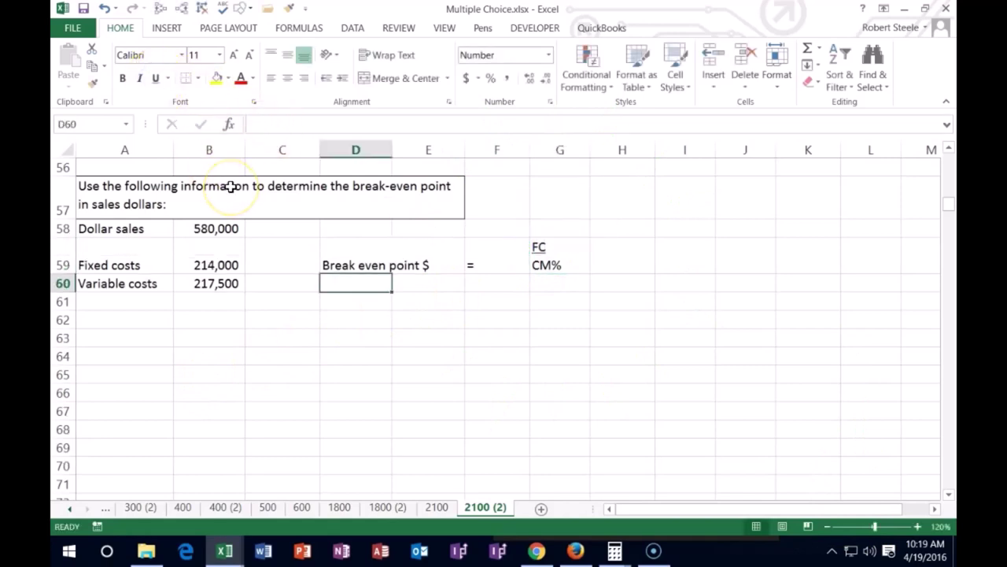
# Centre the FC over CM% fraction in G59 and middle-align the break-even label and equals sign vertically in row 59
pyautogui.press('Up')
pyautogui.press('Right')
pyautogui.press('Right')
pyautogui.press('Right')
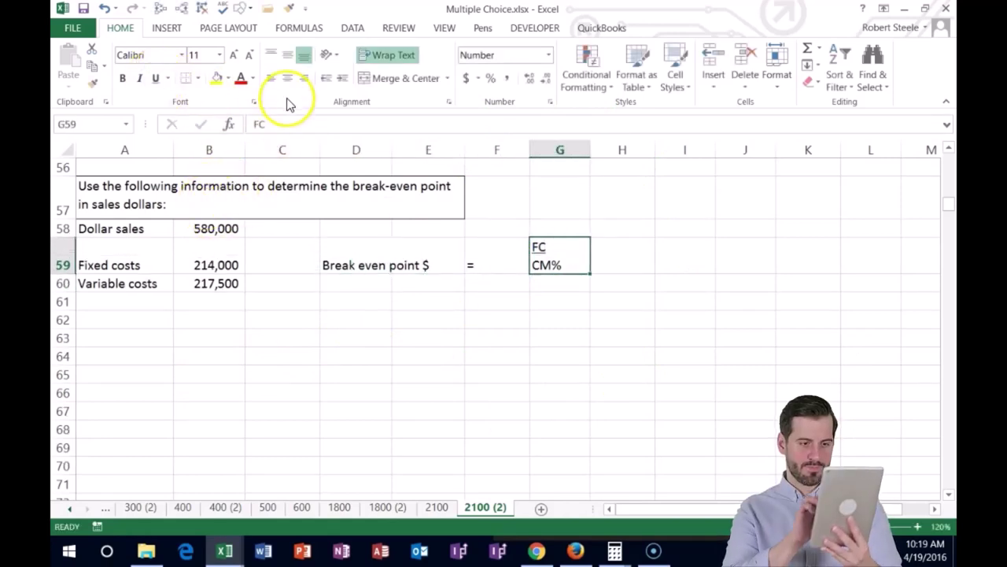
pyautogui.moveTo(324, 244); pyautogui.dragTo(458, 251)
pyautogui.click(414, 298)
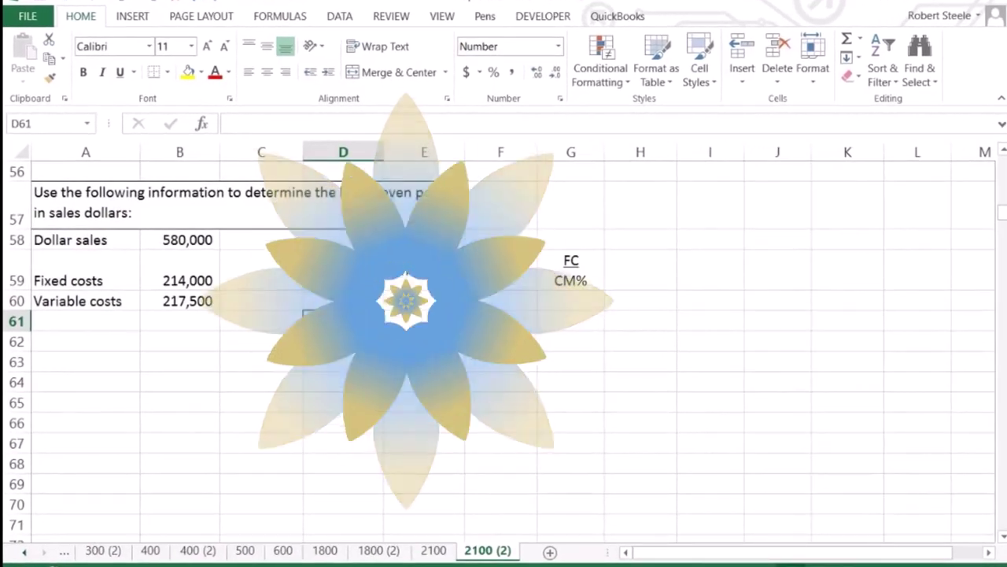
# Enter Sale with 580,000 in C61:D61 and VC with 217,500 in C62:D62
pyautogui.press('Left')
pyautogui.write('S')
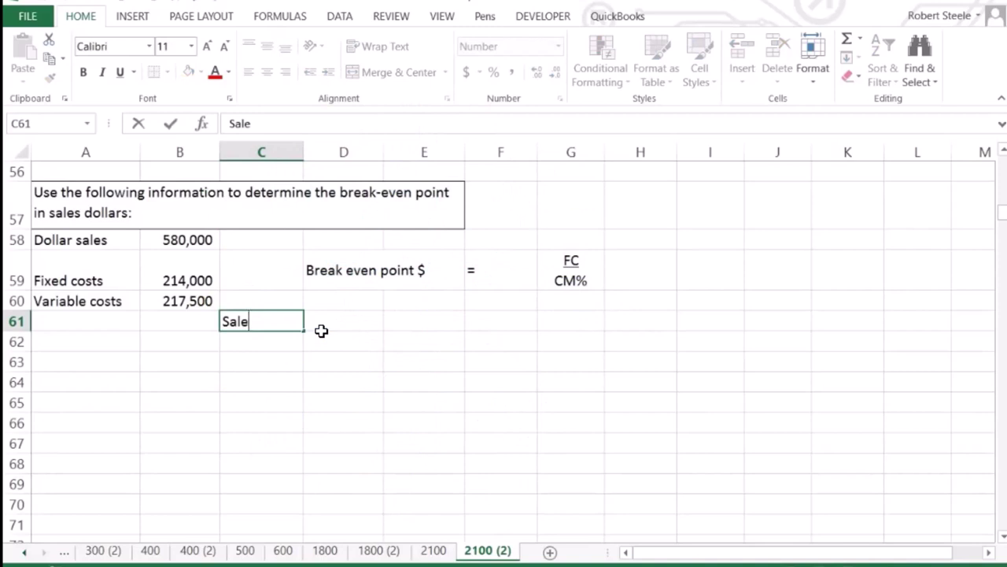
pyautogui.press('Right')
pyautogui.write('58')
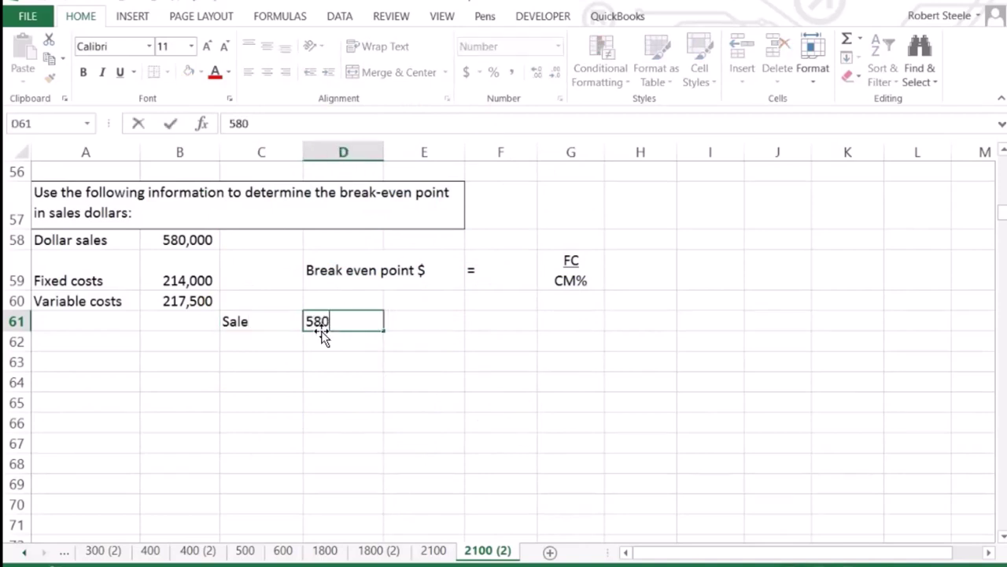
pyautogui.write('0,000')
pyautogui.press('Return')
pyautogui.write('VC')
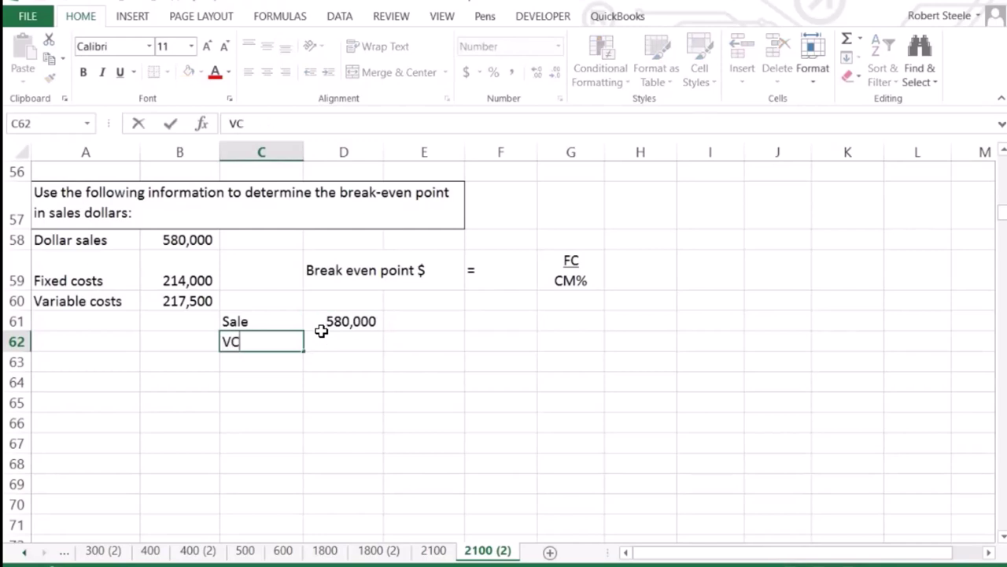
pyautogui.click(323, 336)
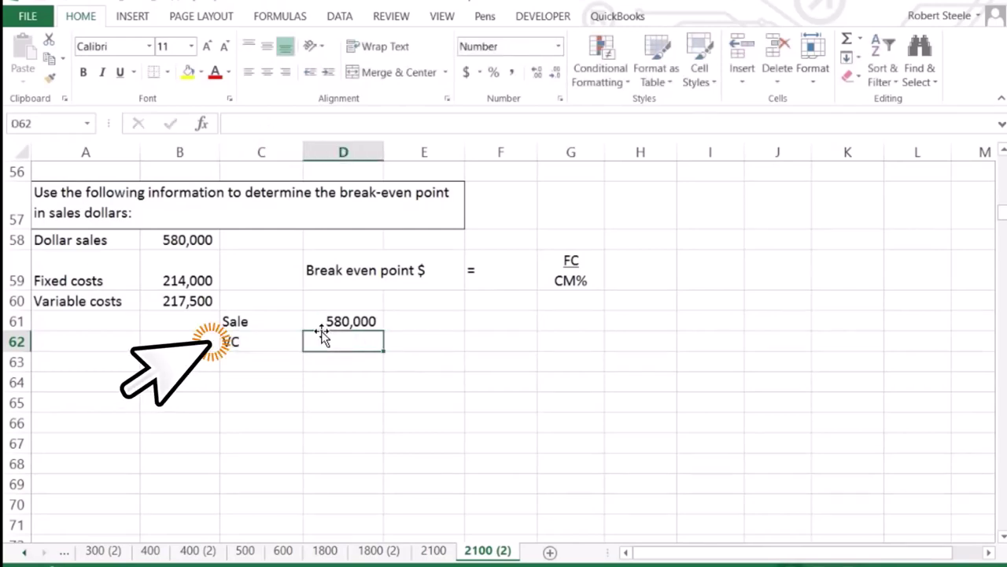
pyautogui.write('217500')
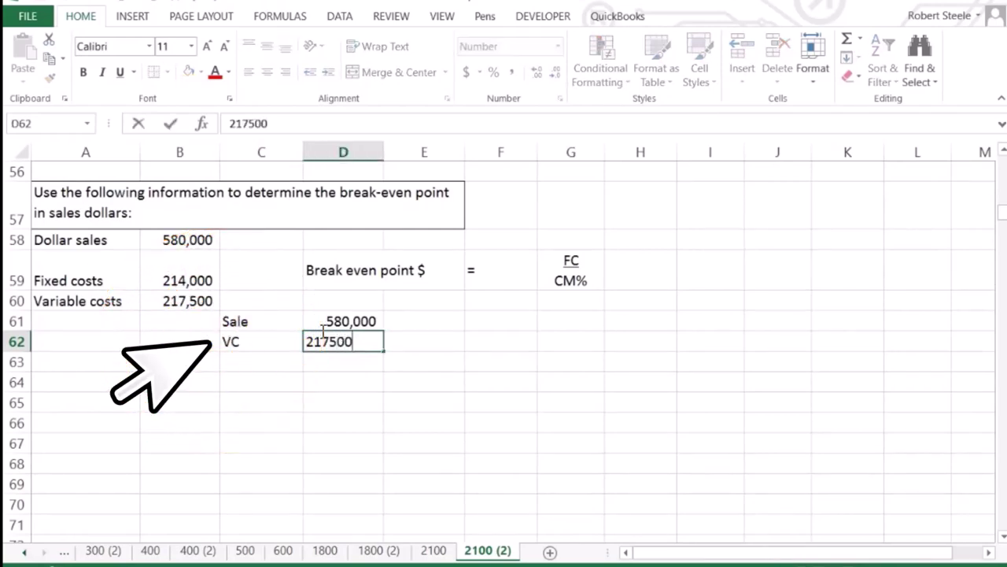
pyautogui.press('Return')
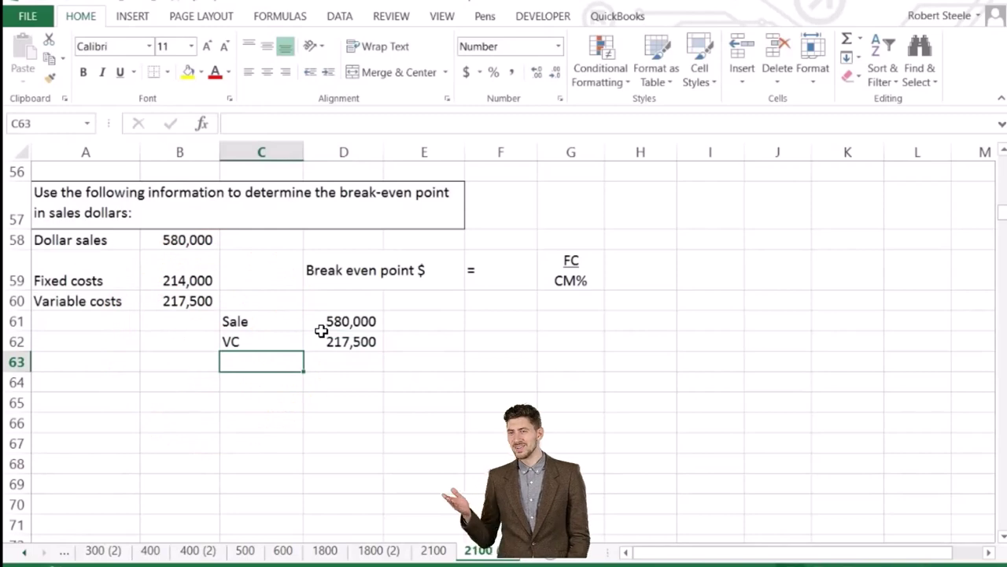
# Label C63 as CM and calculate the contribution margin in D63 with the formula =D61-D62
pyautogui.write('CM')
pyautogui.press('Tab')
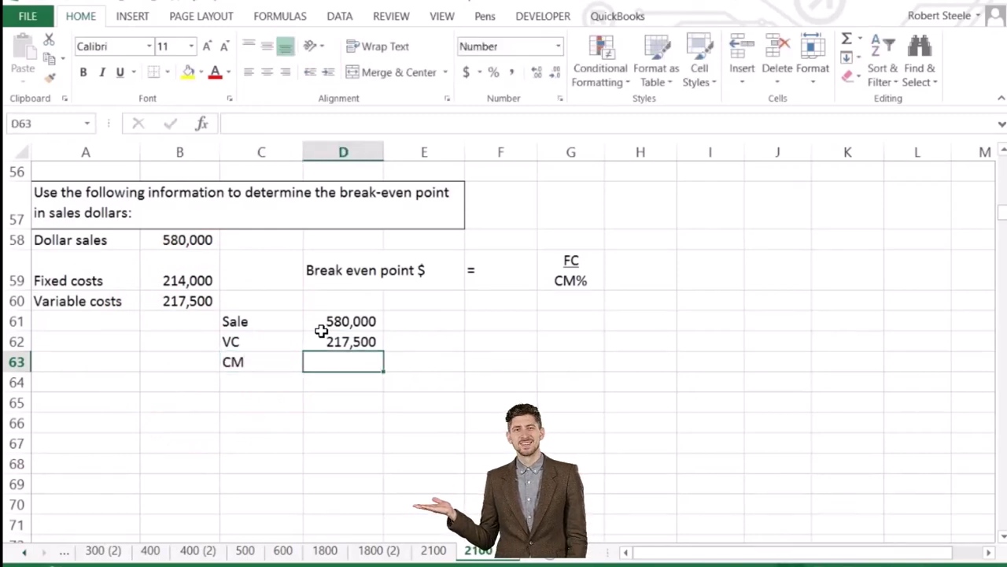
pyautogui.write('=')
pyautogui.click(323, 327)
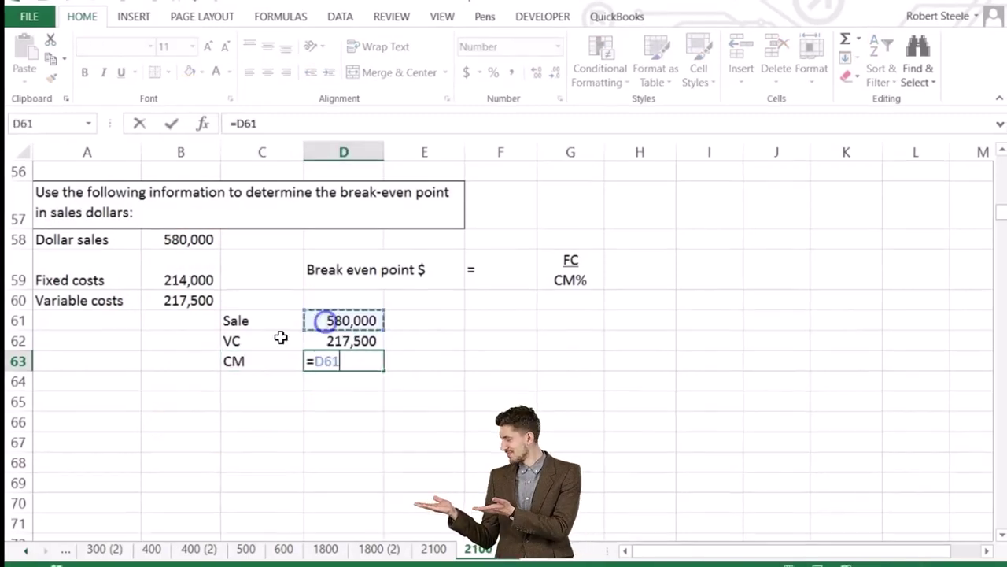
pyautogui.write('-')
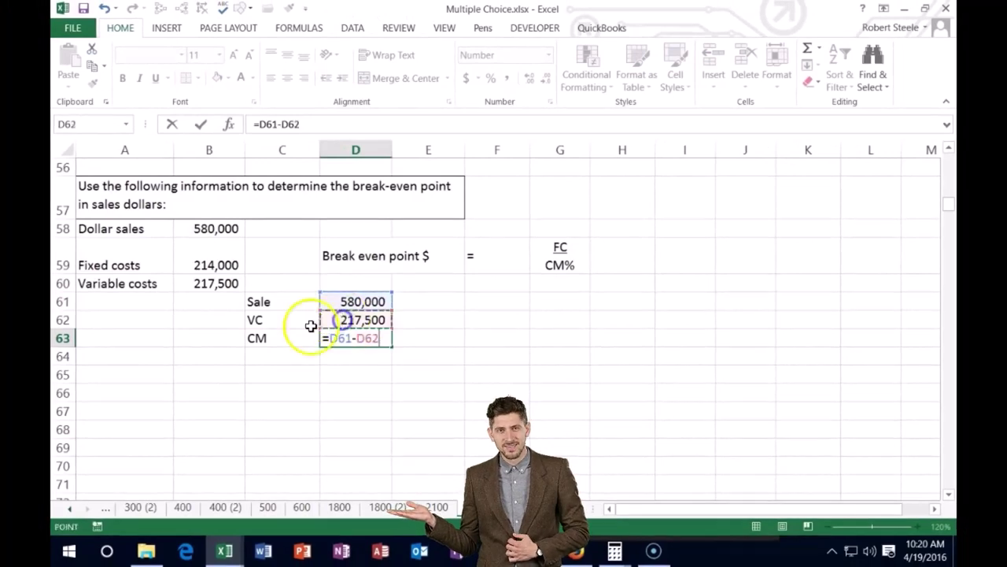
pyautogui.press('Return')
# Add a bottom border under the variable cost amount in D62
pyautogui.press('Up')
pyautogui.press('Up')
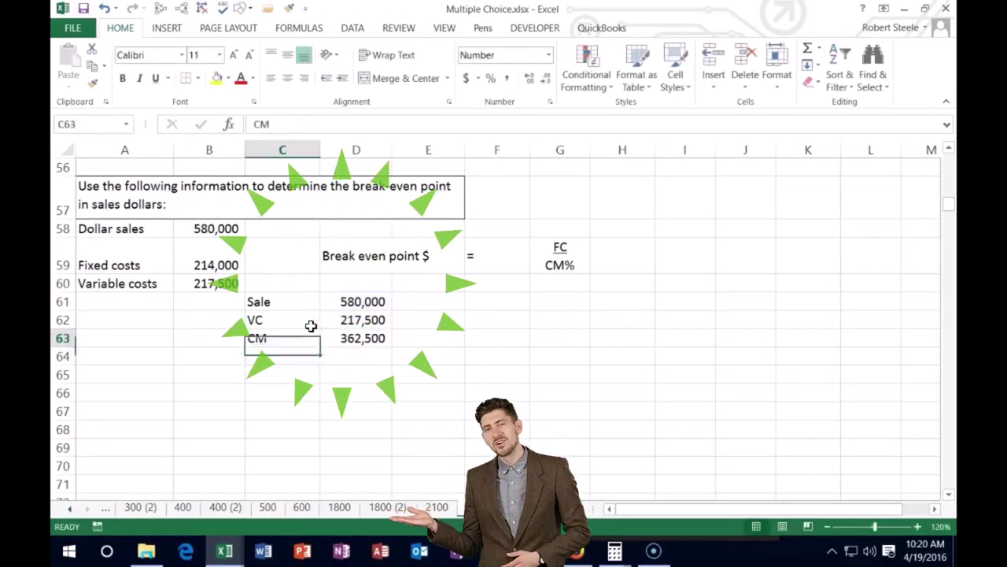
pyautogui.press('Right')
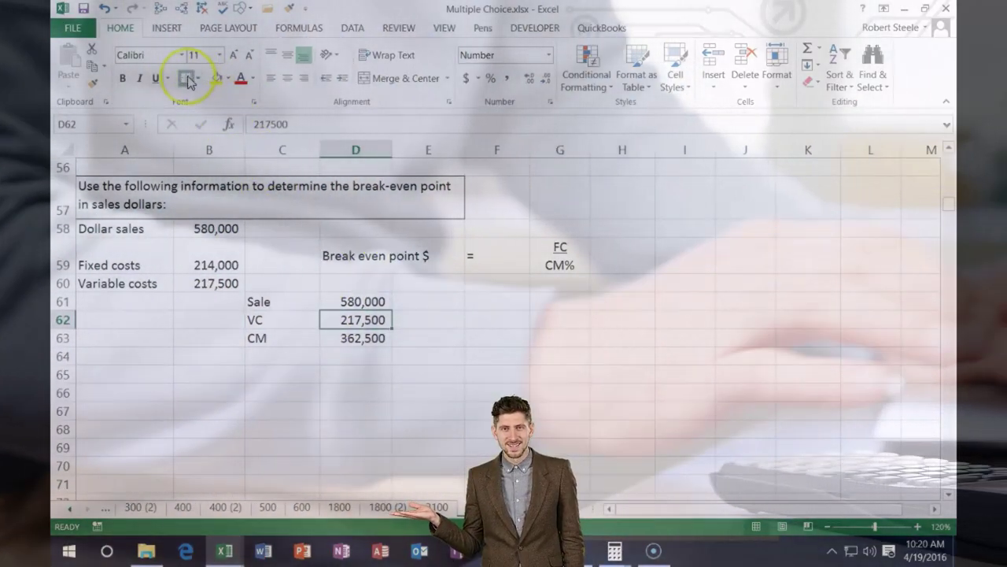
pyautogui.click(288, 392)
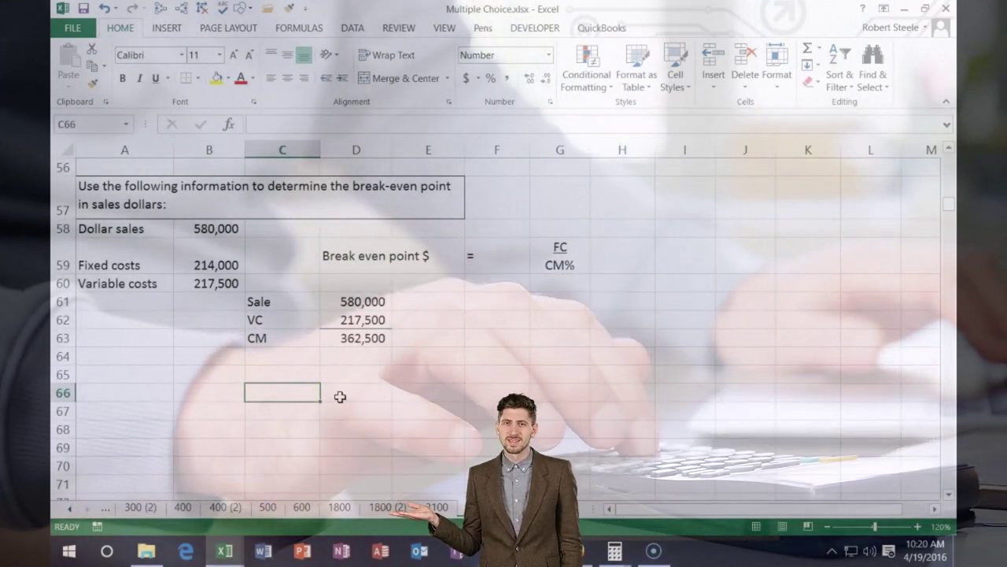
# Calculate the contribution margin ratio in E63 with the formula =D63/D61
pyautogui.click(414, 338)
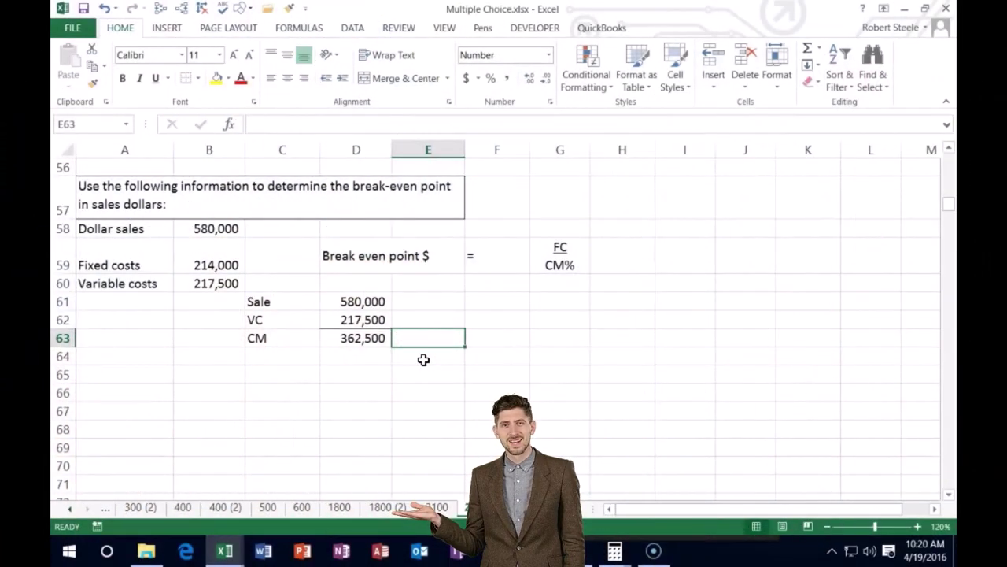
pyautogui.write('=')
pyautogui.click(370, 337)
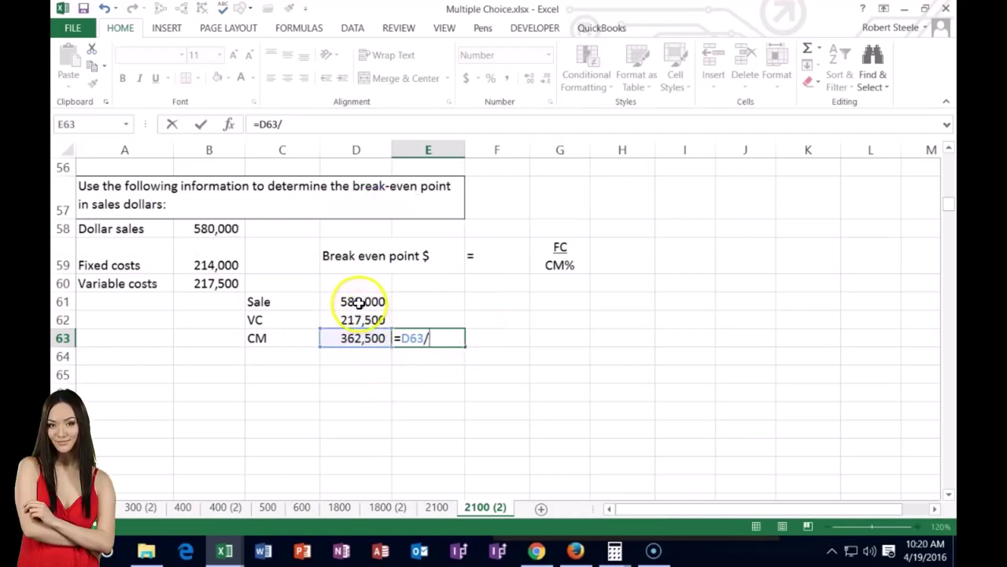
pyautogui.press('Return')
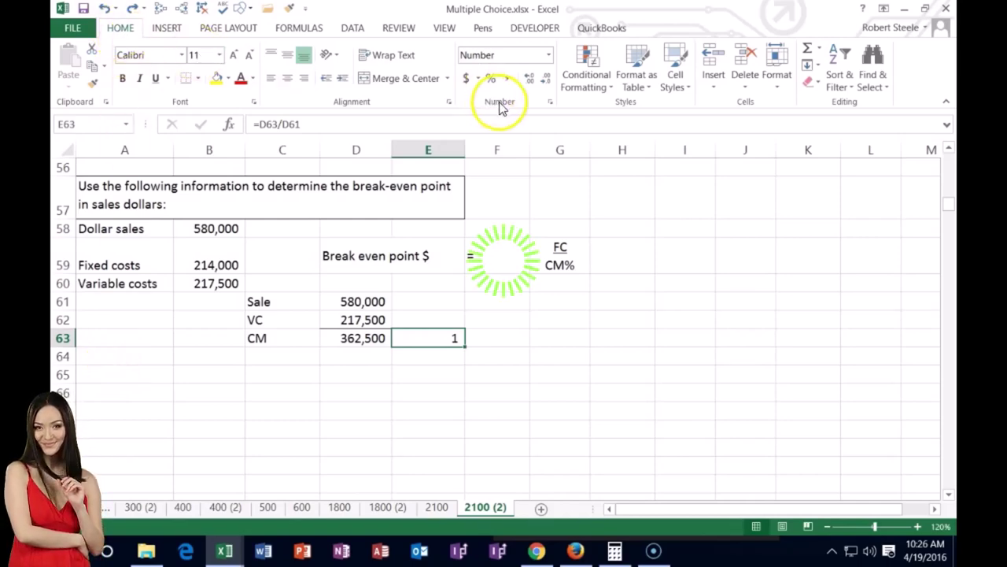
# Format the ratio in E63 as a percentage with one decimal place
pyautogui.click(528, 79)
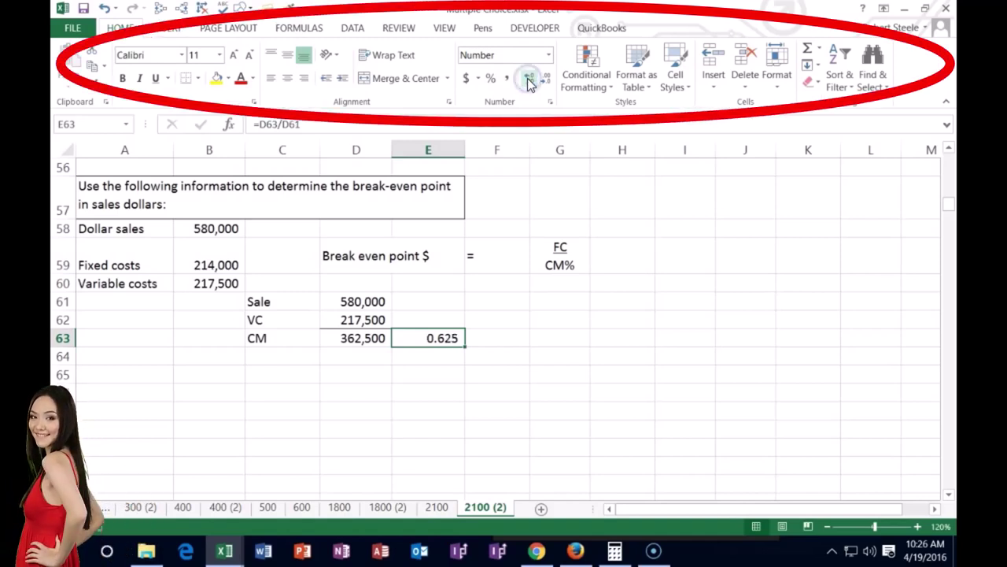
pyautogui.click(527, 78)
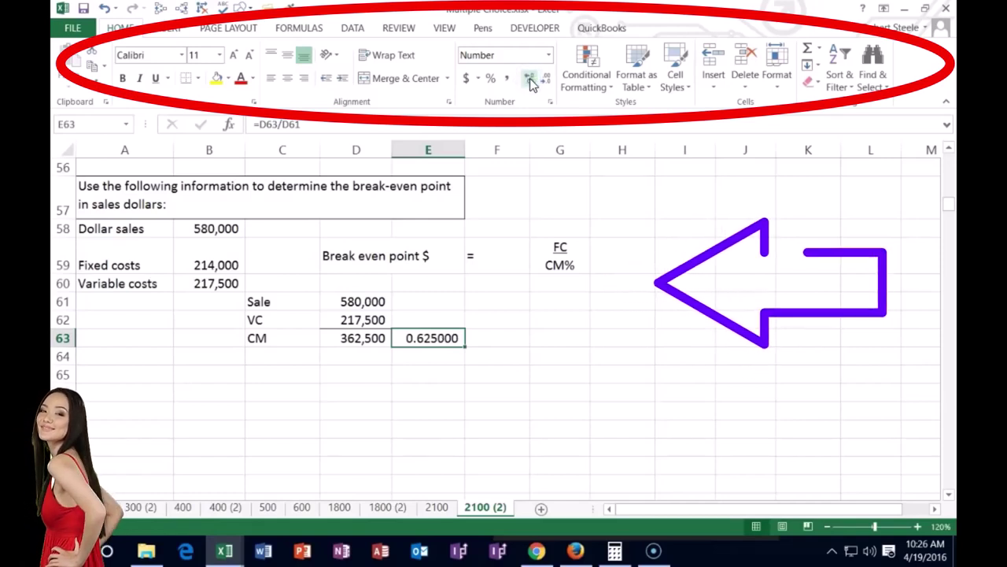
pyautogui.click(491, 79)
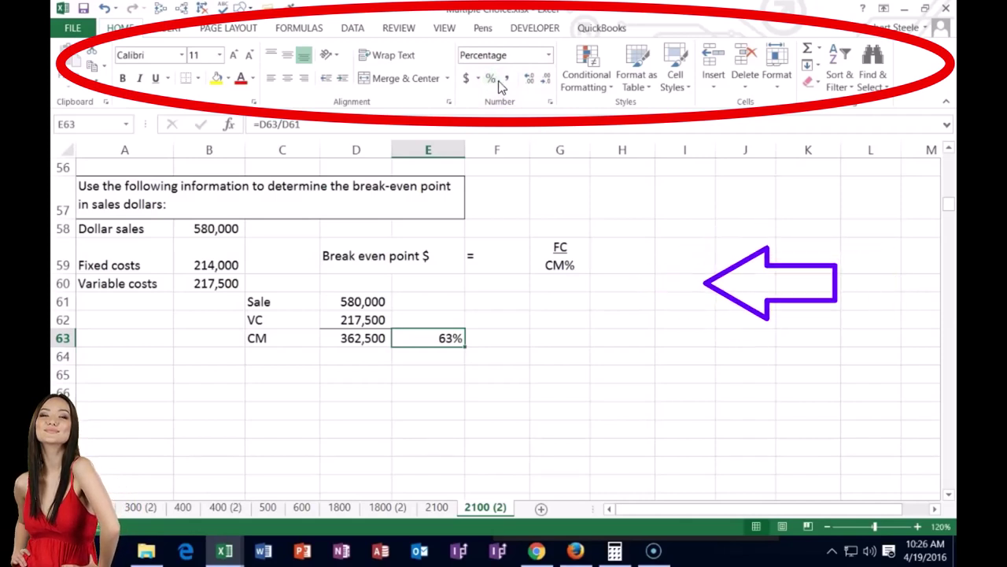
pyautogui.click(527, 81)
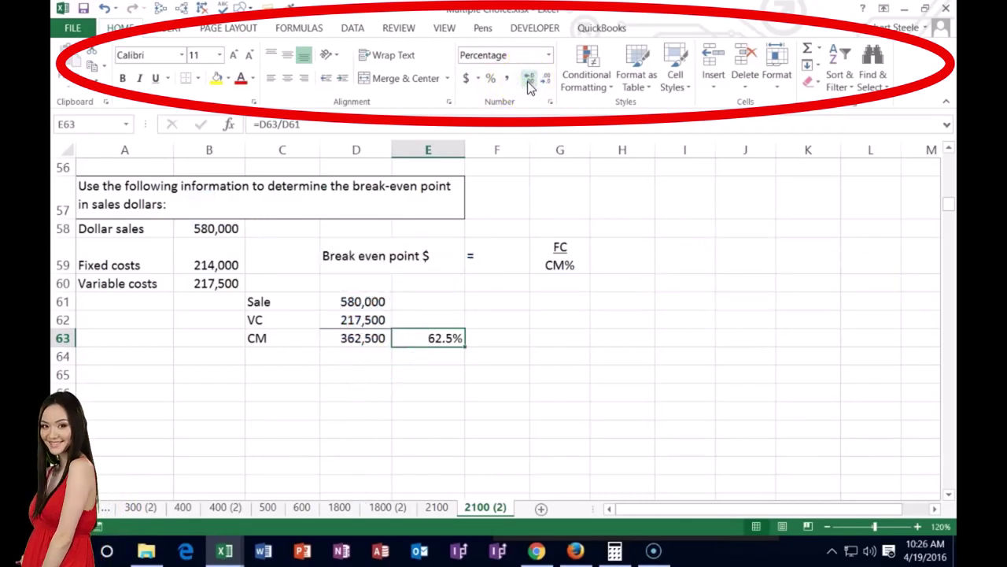
# Enter 214,000 over 62.5% on two lines in H59, with 214,000 underlined
pyautogui.click(606, 262)
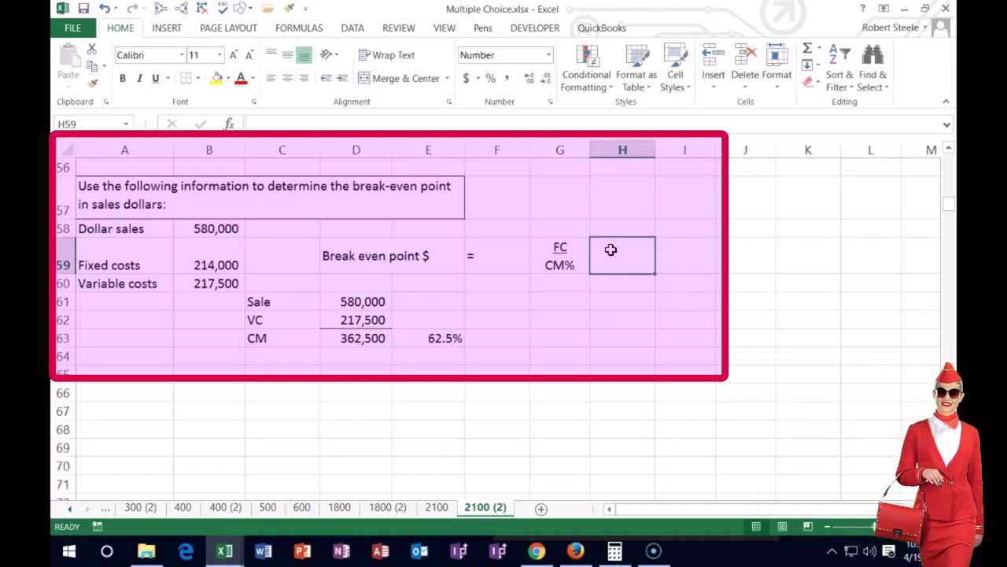
pyautogui.write('214,000')
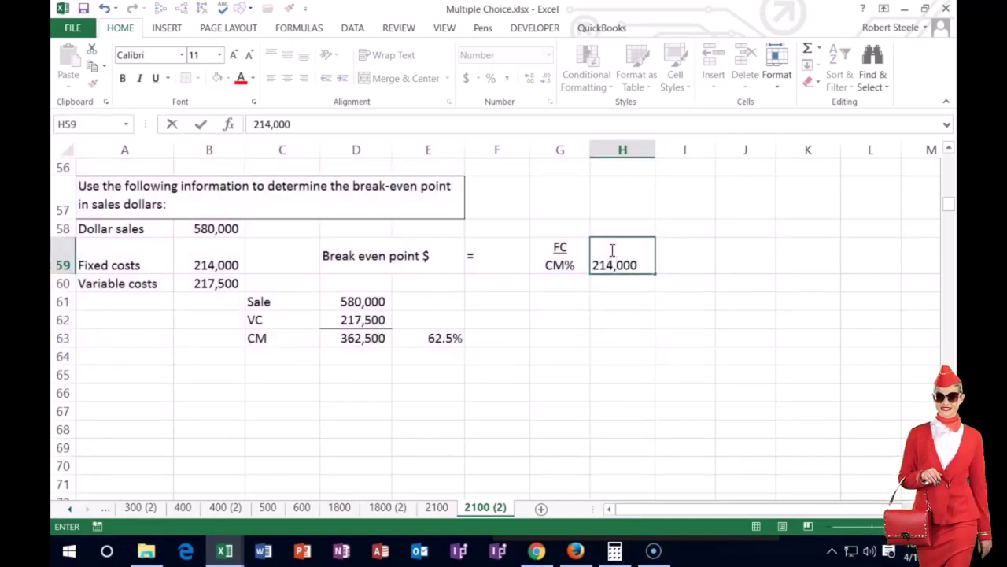
pyautogui.hotkey('alt', 'Return')
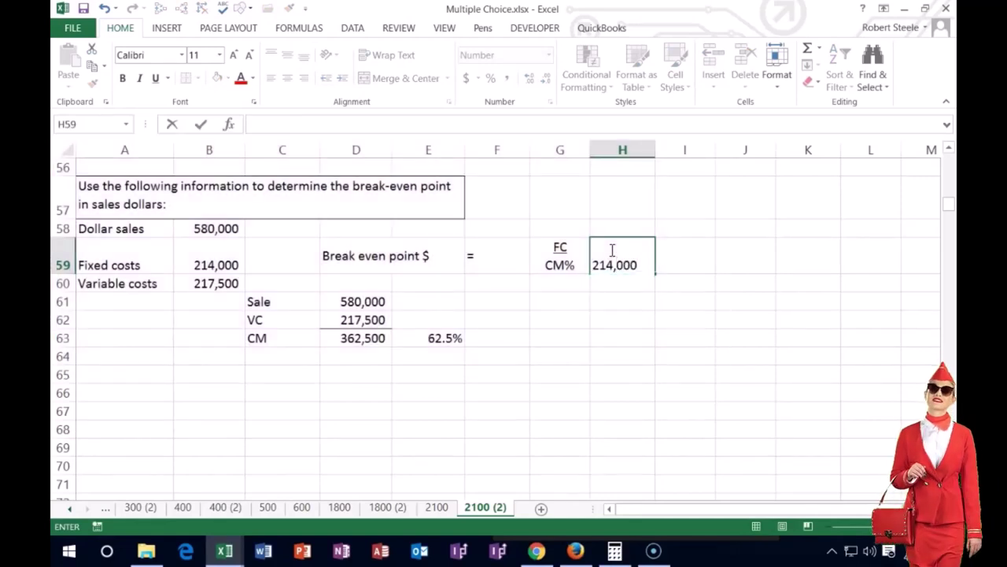
pyautogui.write('62.5')
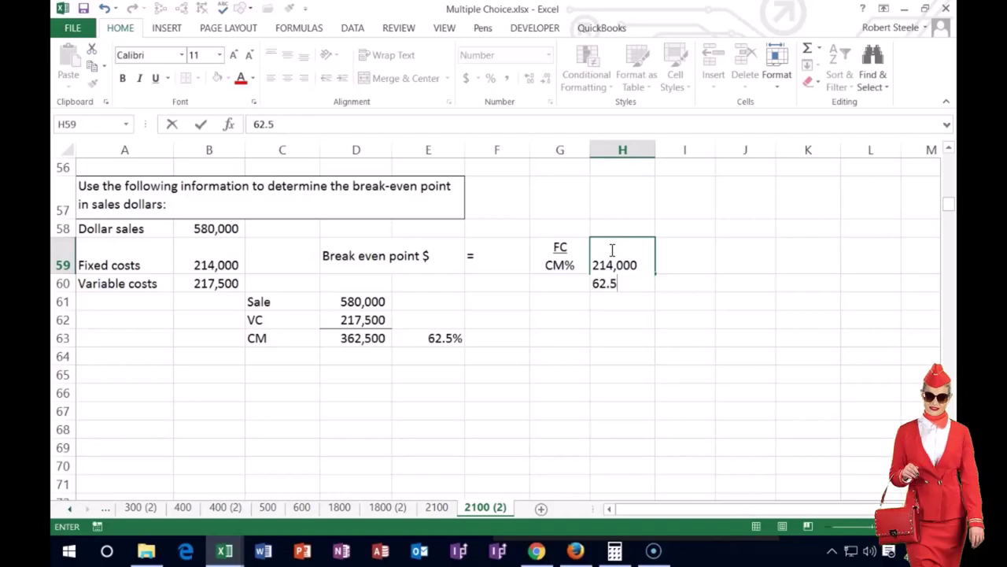
pyautogui.moveTo(641, 265); pyautogui.dragTo(592, 265)
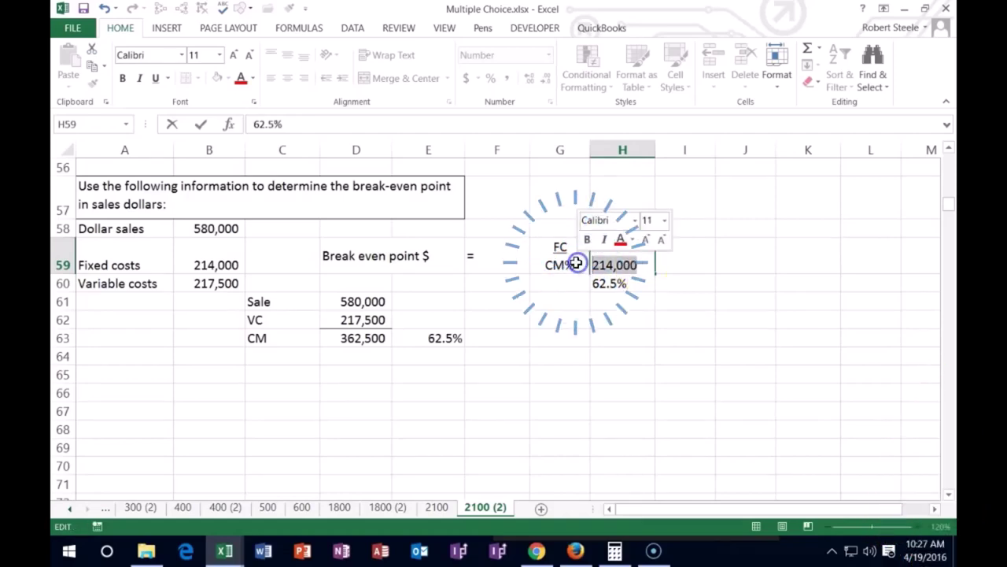
pyautogui.click(156, 78)
pyautogui.press('Return')
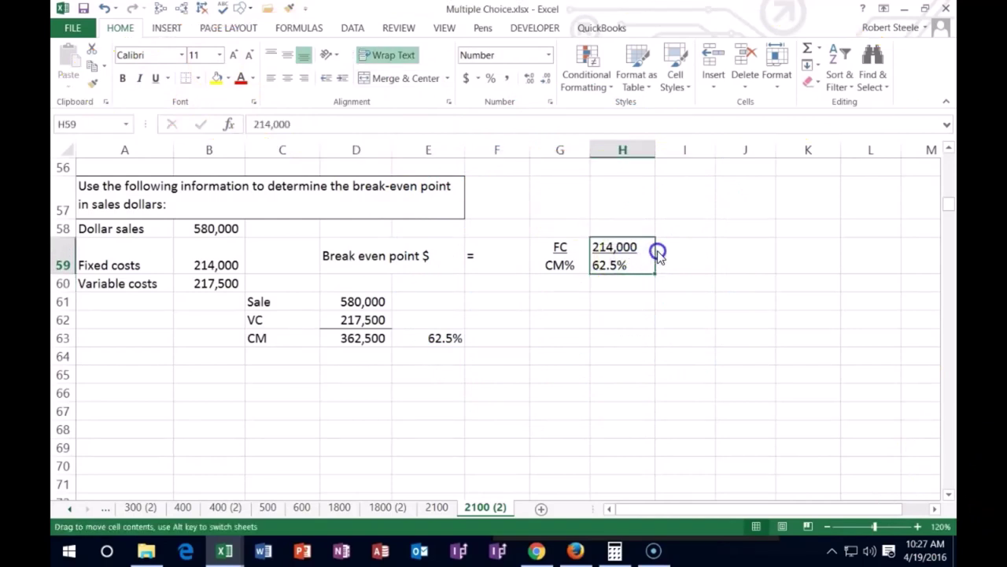
# Move the 214,000 over 62.5% fraction to I59, centre it, and place an equals sign centred both ways in H59
pyautogui.moveTo(663, 251); pyautogui.dragTo(662, 249)
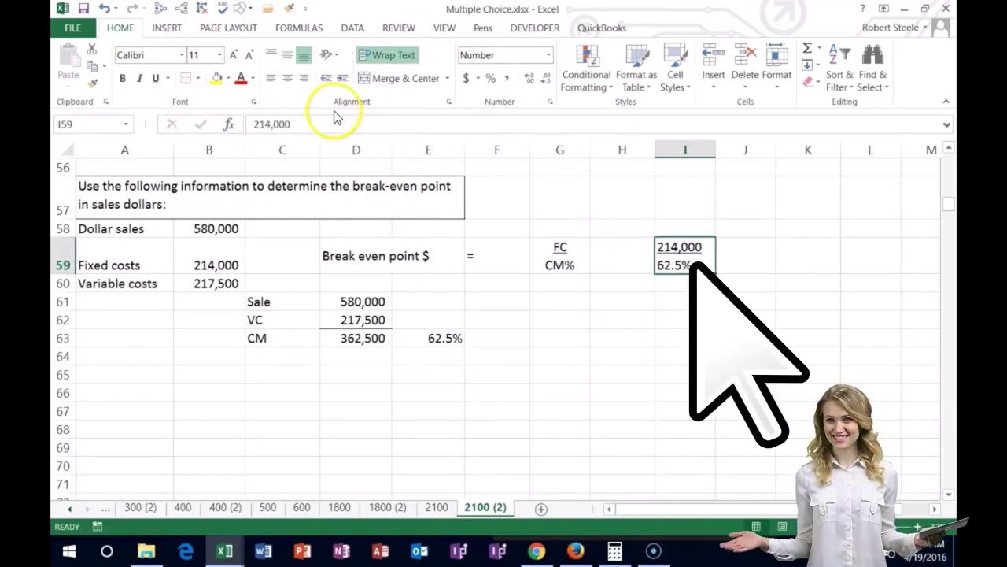
pyautogui.click(630, 263)
pyautogui.write('=')
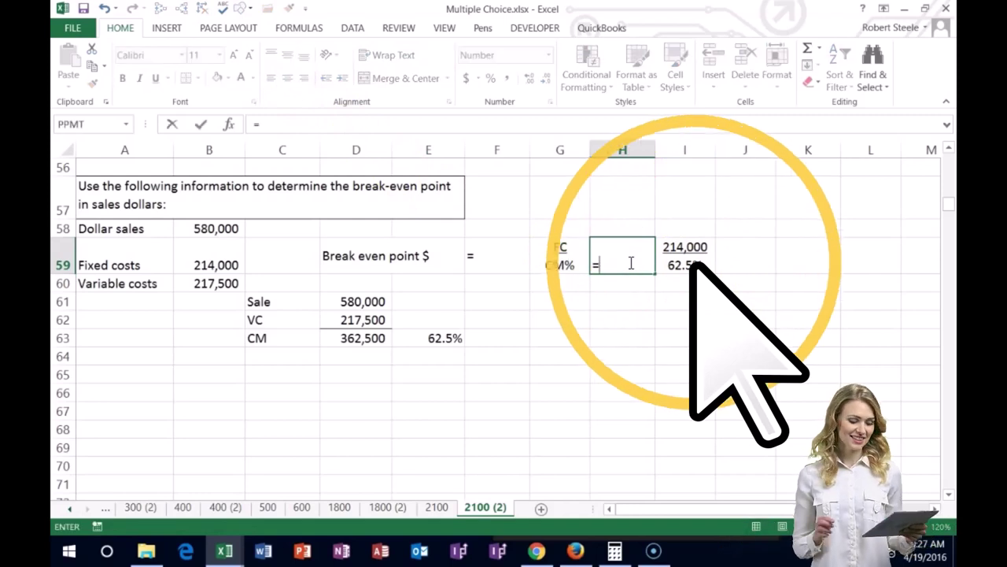
pyautogui.click(287, 78)
pyautogui.click(287, 55)
# Place an equals sign in J59, centred horizontally and vertically
pyautogui.click(741, 254)
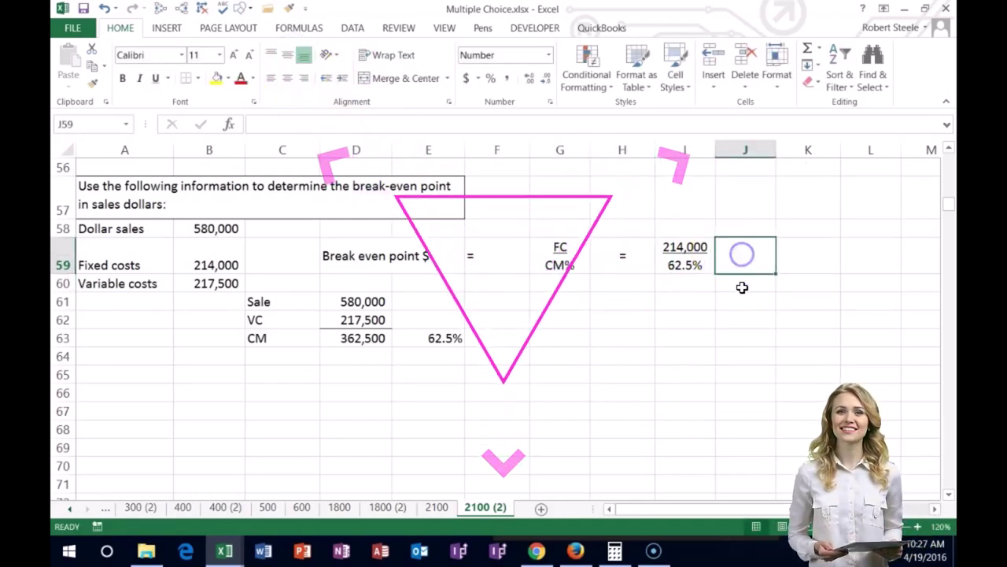
pyautogui.write('=')
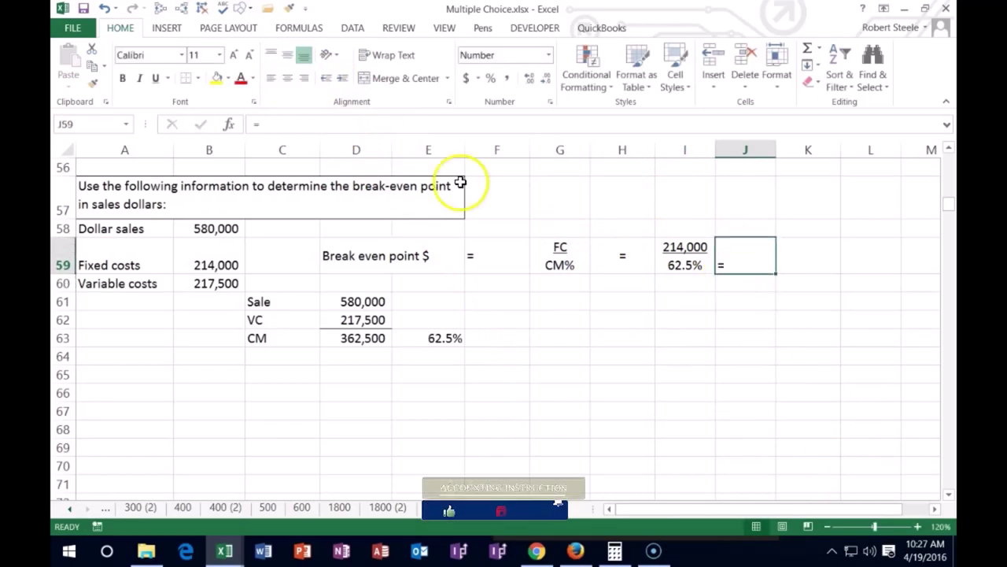
pyautogui.click(287, 78)
# Calculate the break-even point in sales dollars in K59 with the formula =214000/.625
pyautogui.click(810, 263)
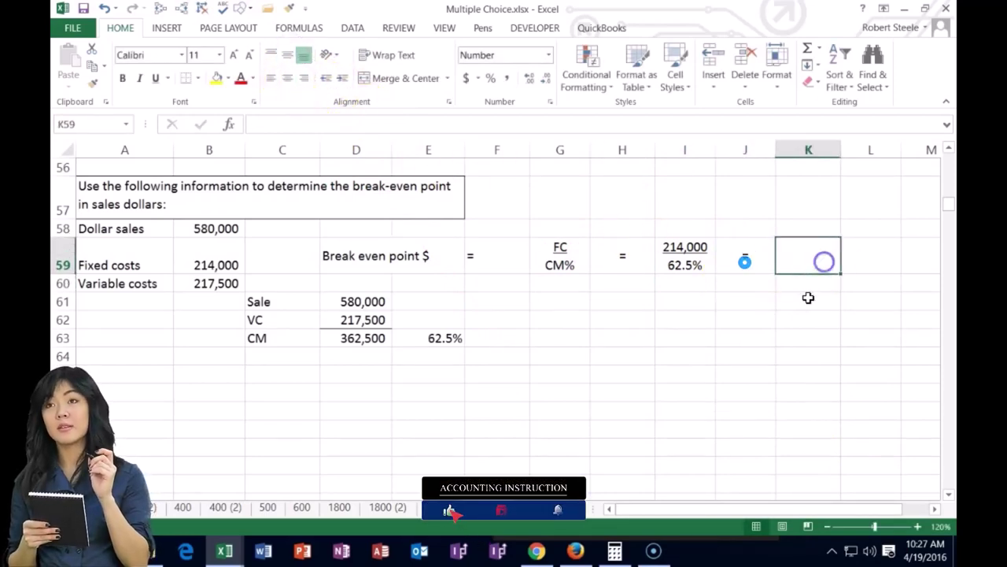
pyautogui.write('=')
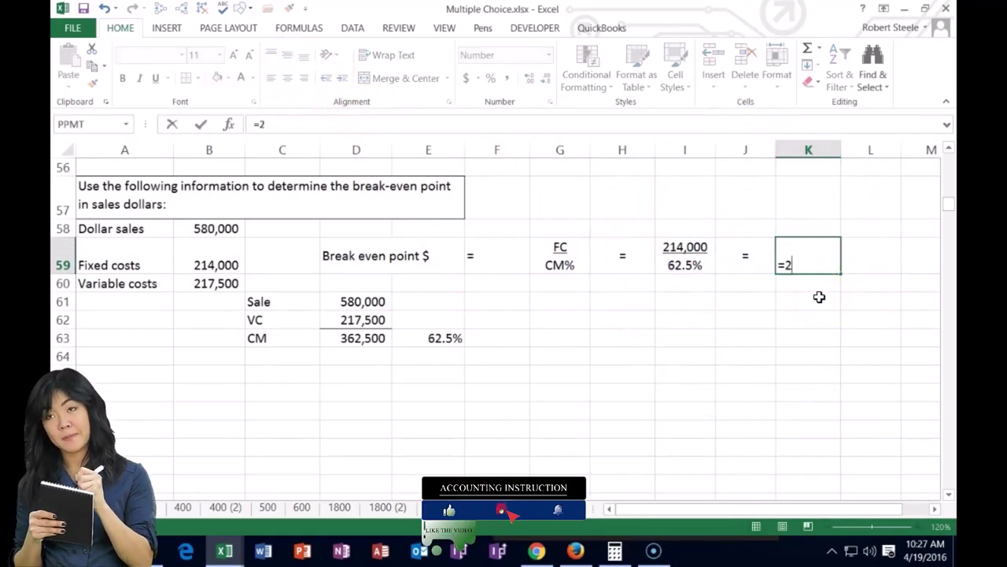
pyautogui.write('214000')
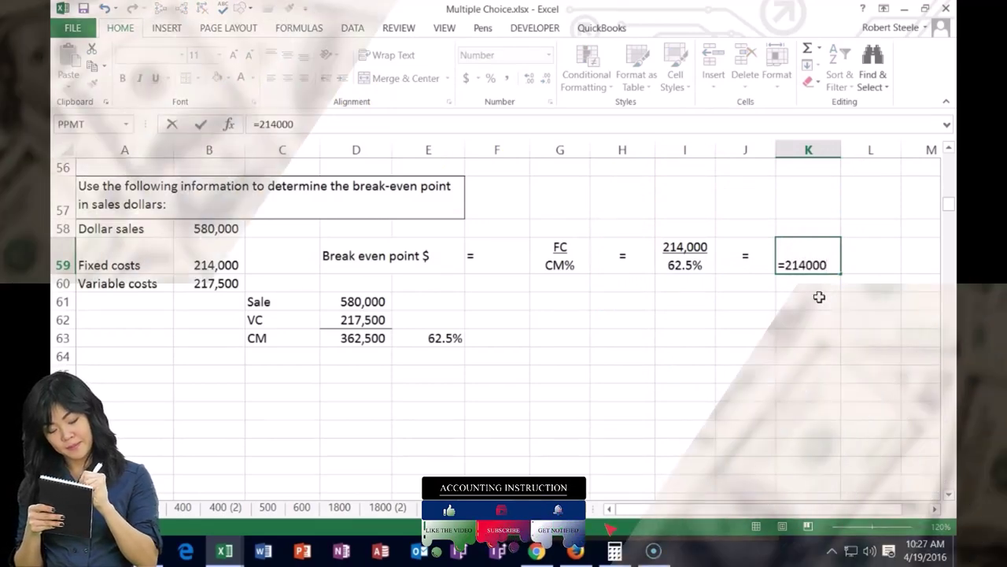
pyautogui.write('/.62')
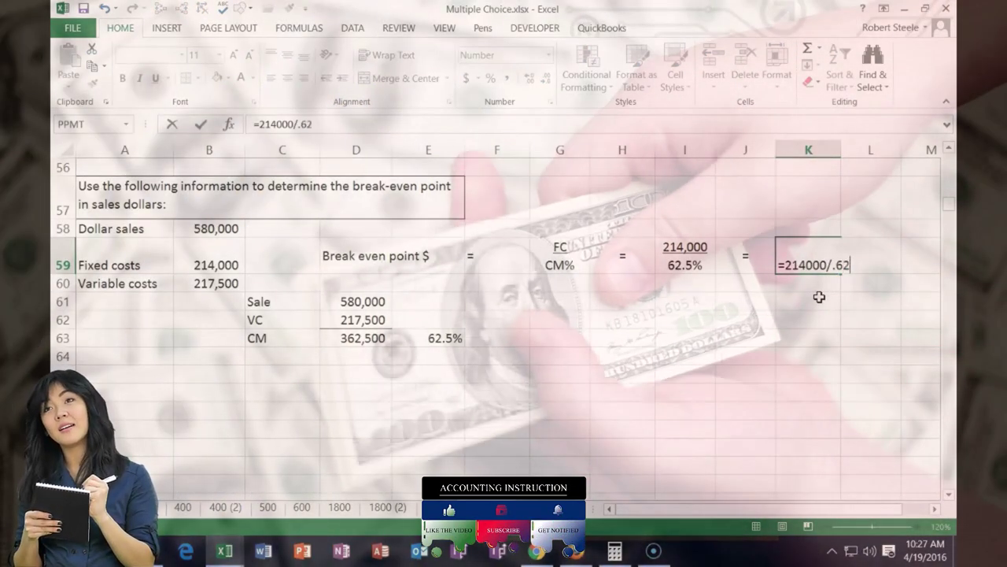
pyautogui.write('5')
pyautogui.press('Return')
pyautogui.press('Up')
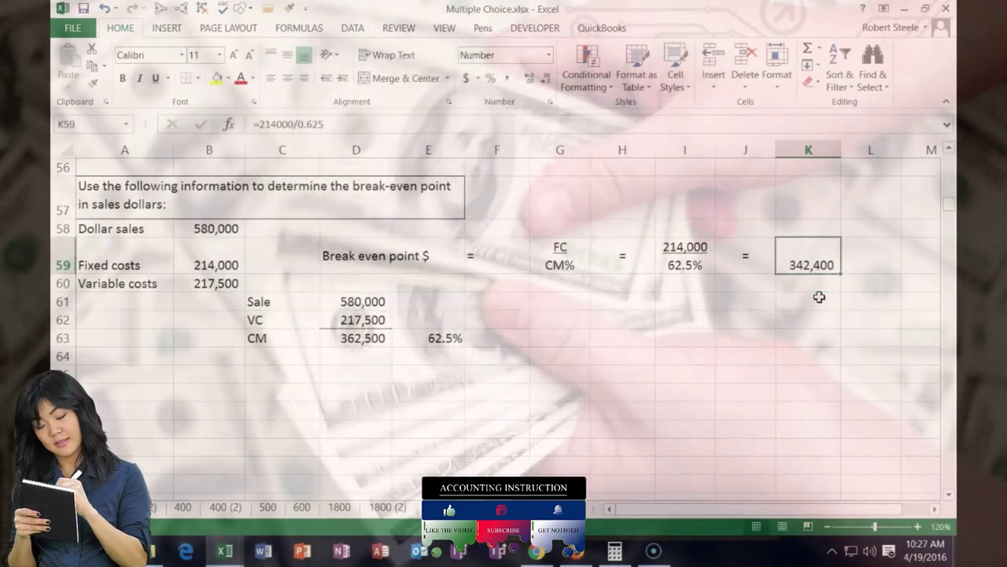